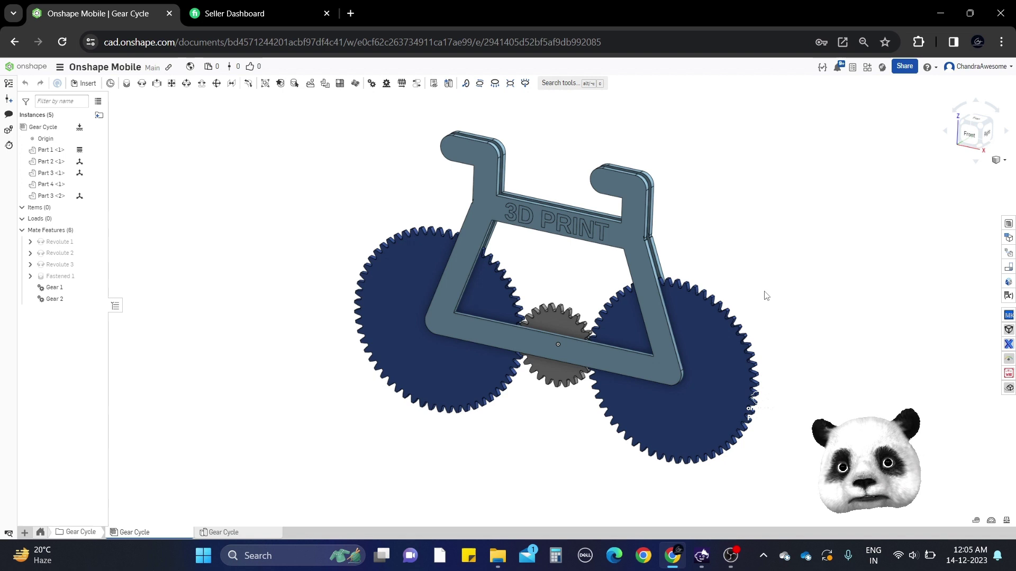
Show the Gear Cycle assembly: a 3D PRINT frame resting on two large gears and a small gear
left_click(24, 533)
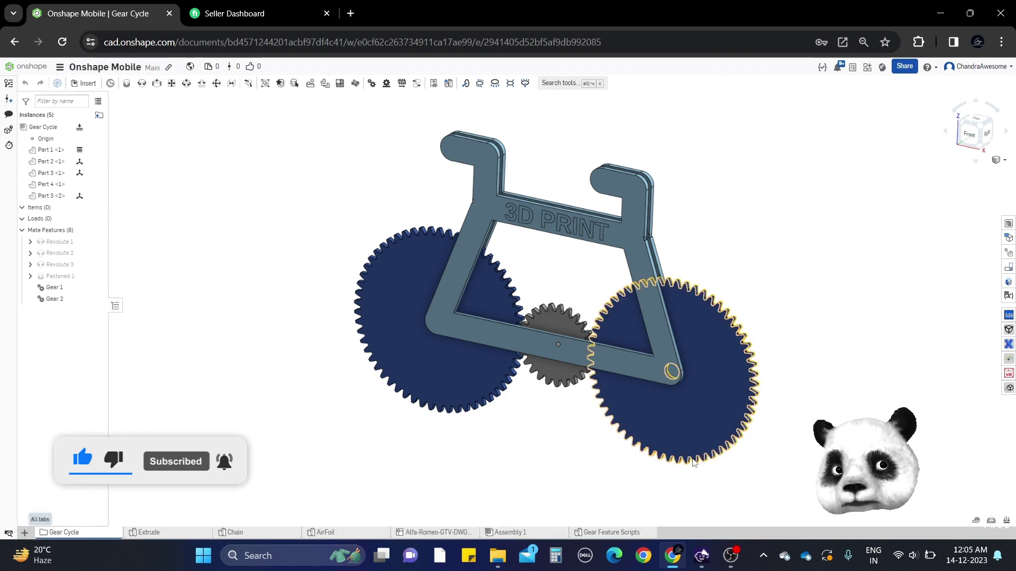
Switch to the empty Gear Feature Scripts part studio and browse the custom gear features list
left_click(613, 532)
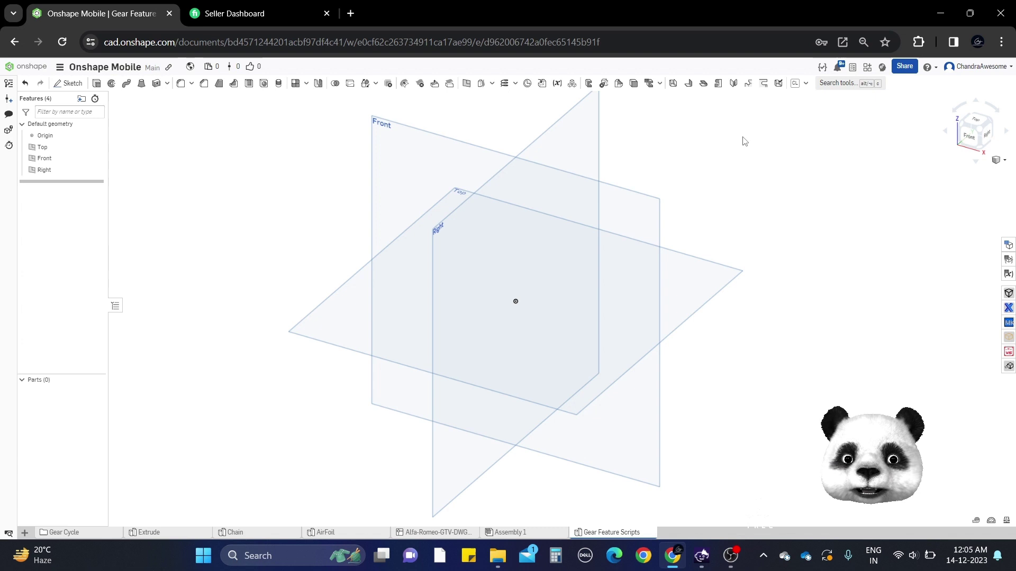
left_click(805, 84)
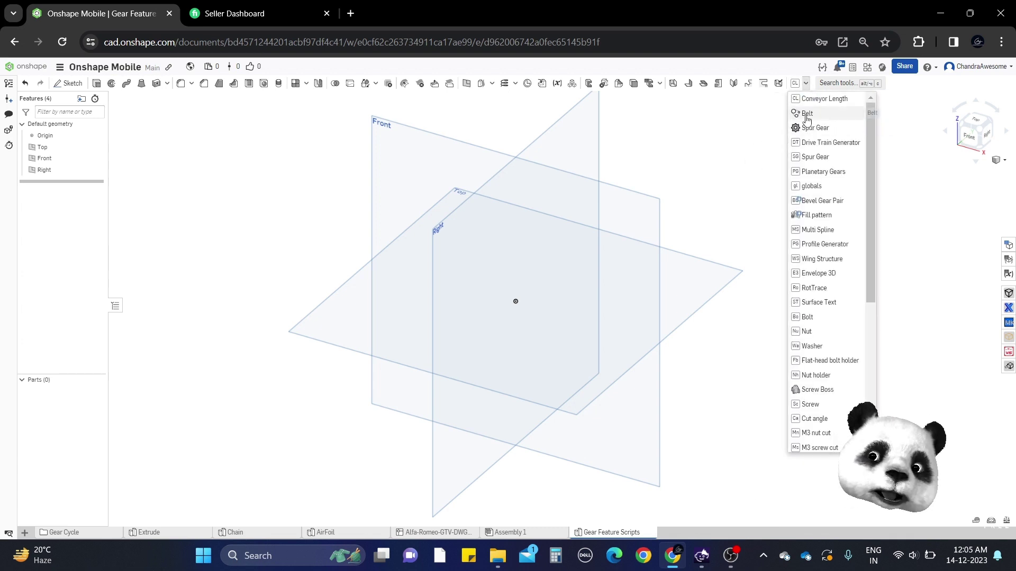
scroll(826, 397, "down", 5)
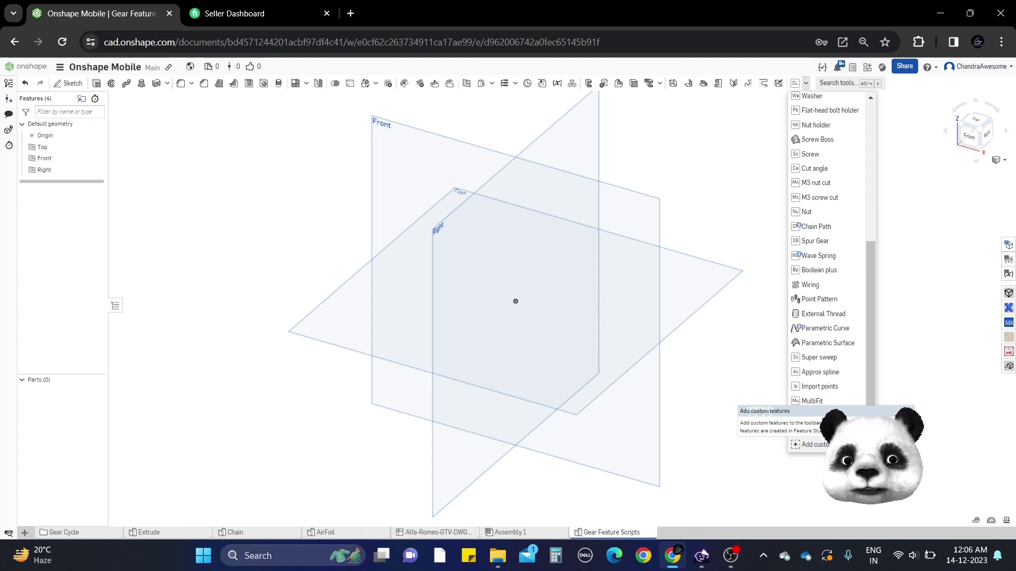
scroll(852, 167, "up", 5)
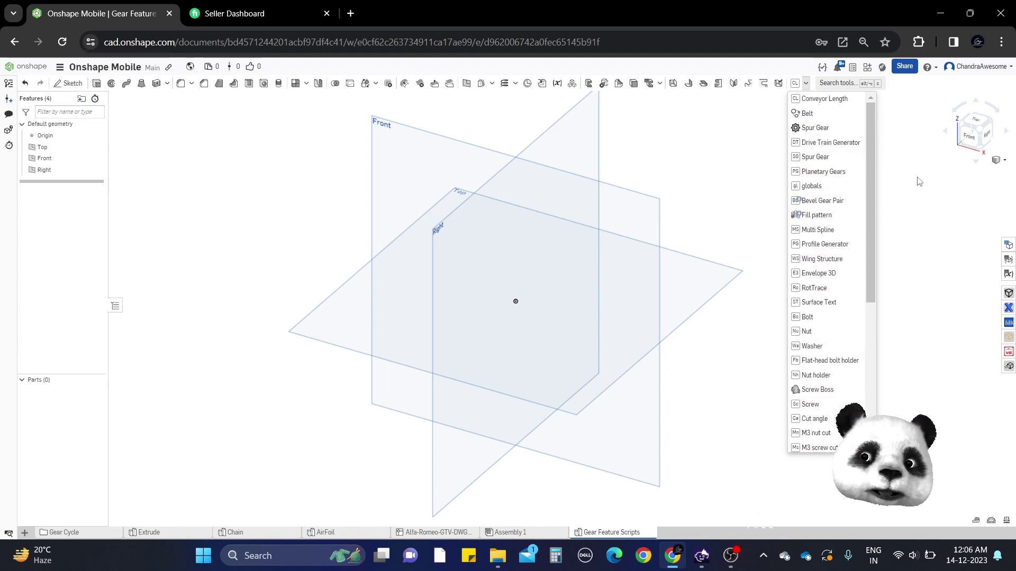
Start a Spur Gear feature, previewing a 25-tooth gear at the origin
left_click(824, 129)
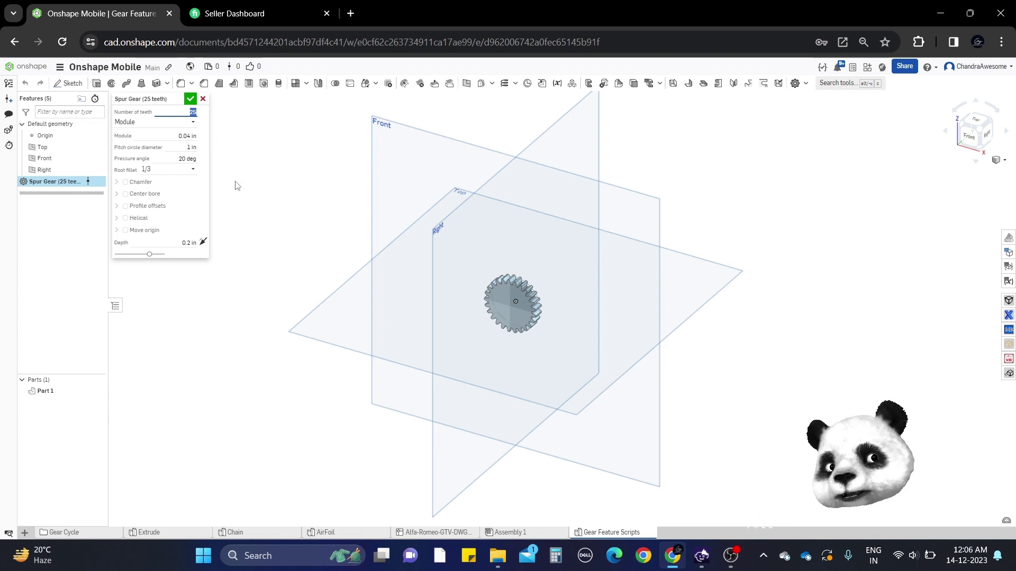
scroll(570, 330, "up", 5)
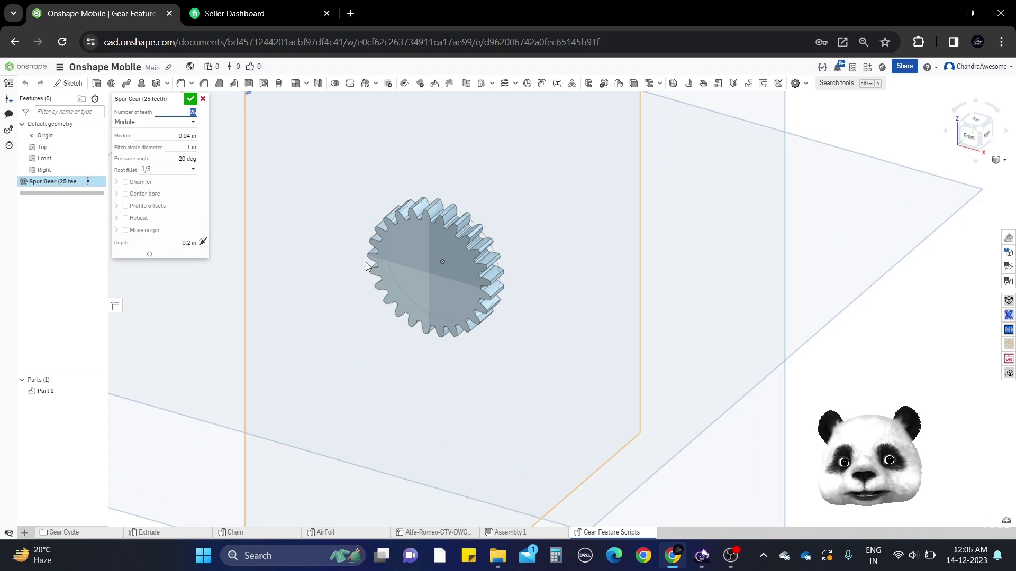
middle_click_drag(366, 264, 451, 264)
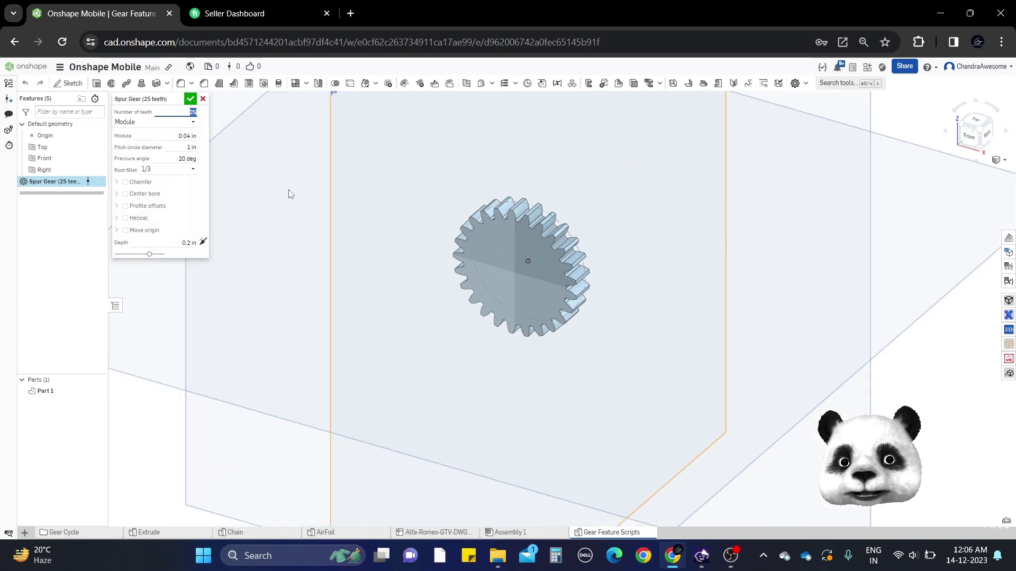
Make the spur gear a 15° clockwise double-helix gear, toggling Move origin on and back off
left_click(143, 218)
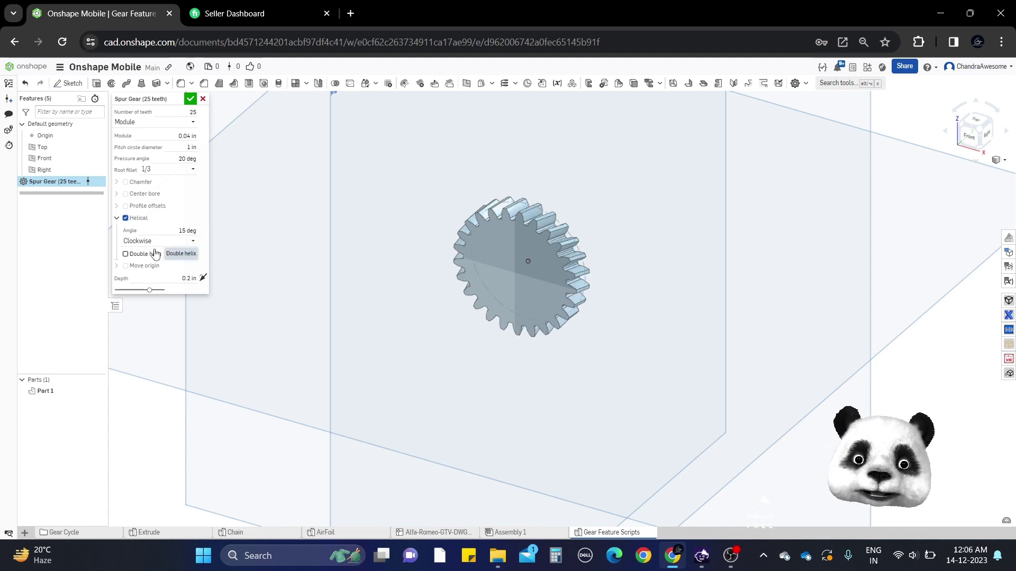
left_click(155, 253)
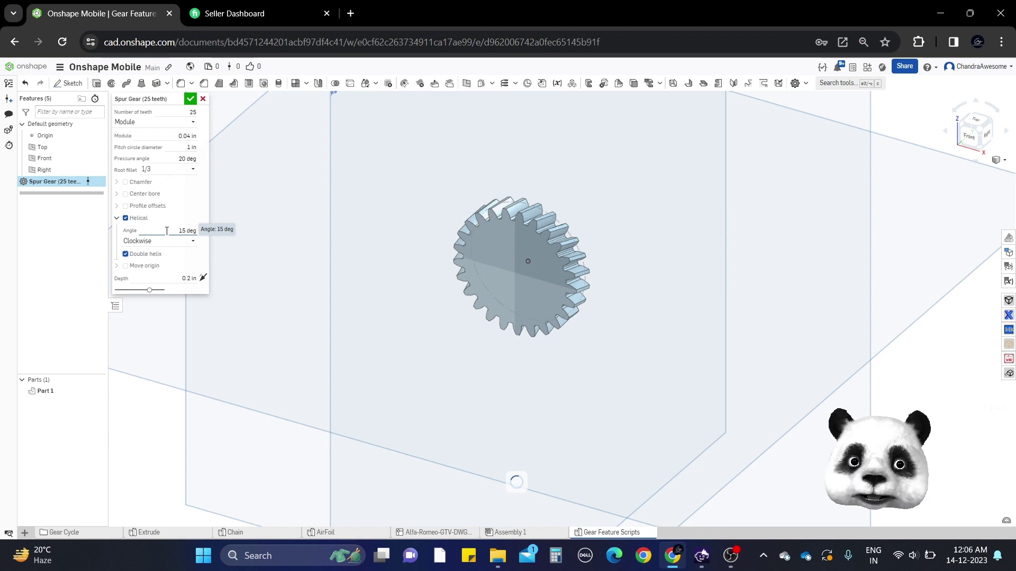
scroll(523, 211, "up", 3)
scroll(522, 211, "down", 5)
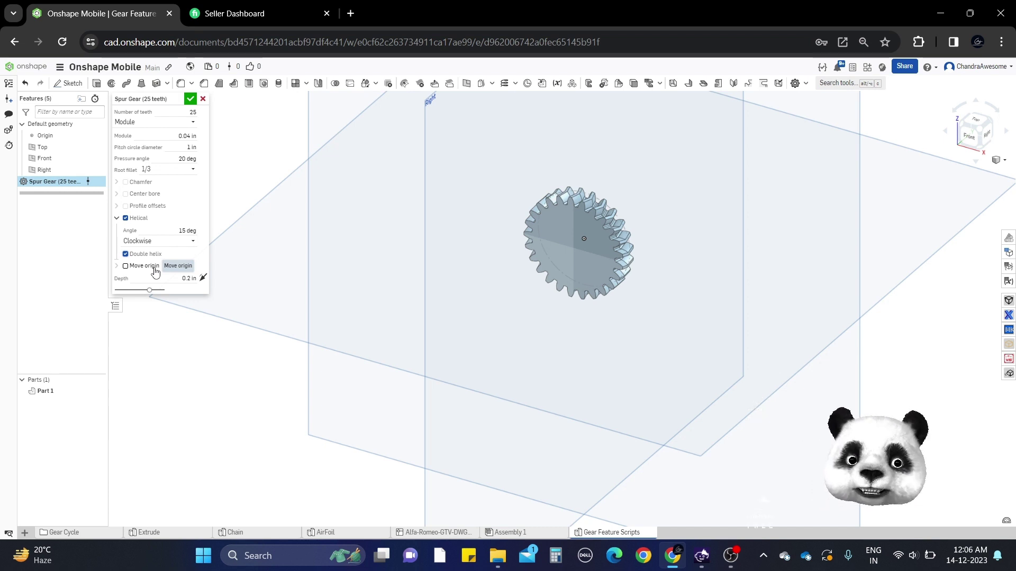
left_click(154, 269)
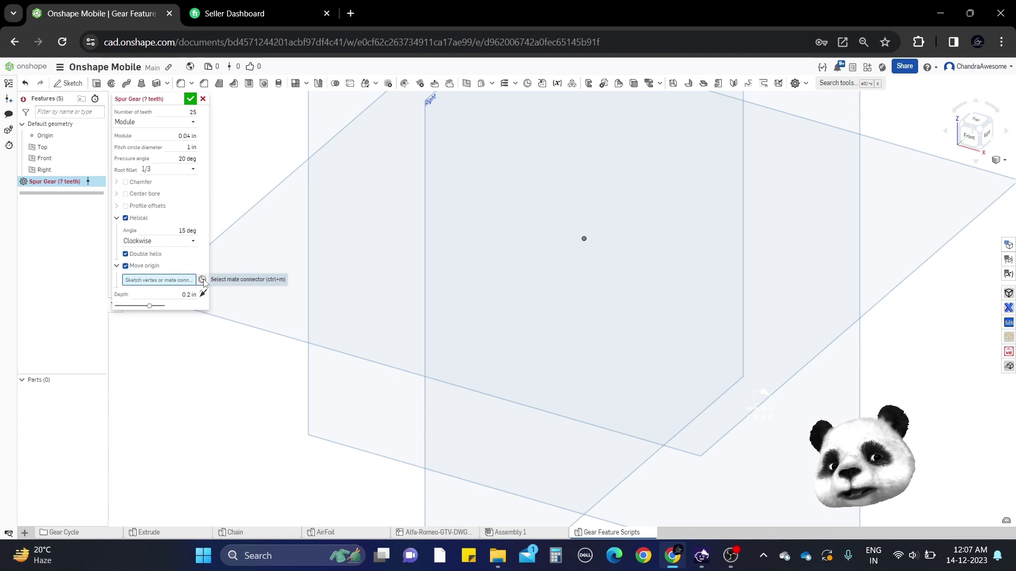
left_click(125, 265)
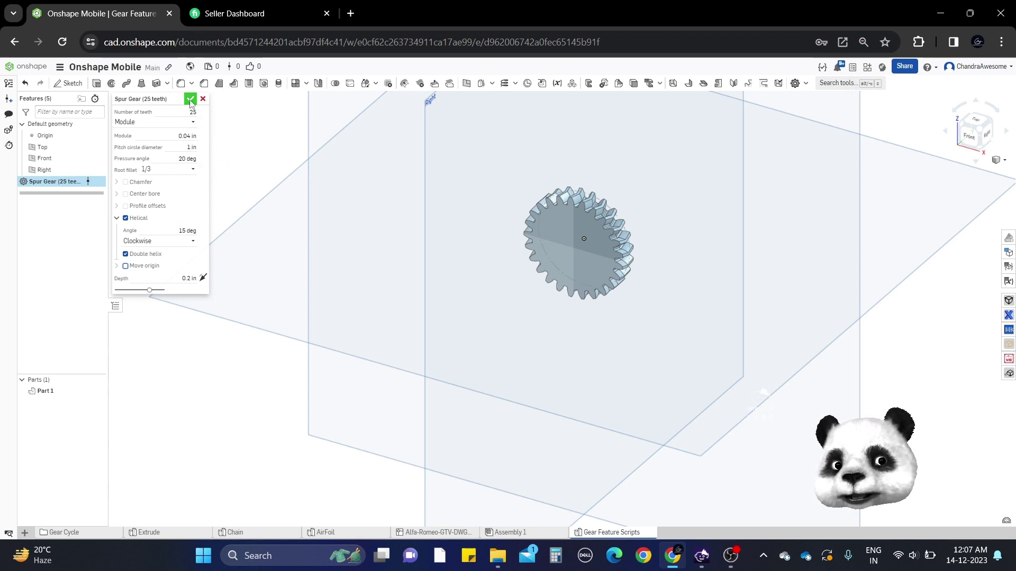
Accept the spur gear, hide Part 1, and preview Planetary Gears: 12 sun, 9 planet, 30 ring teeth
left_click(191, 99)
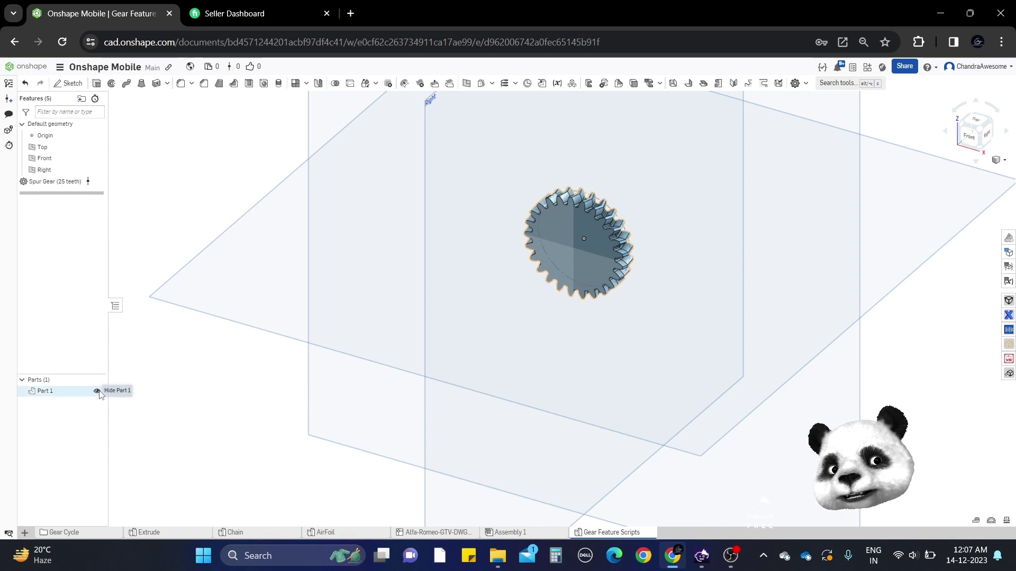
left_click(97, 392)
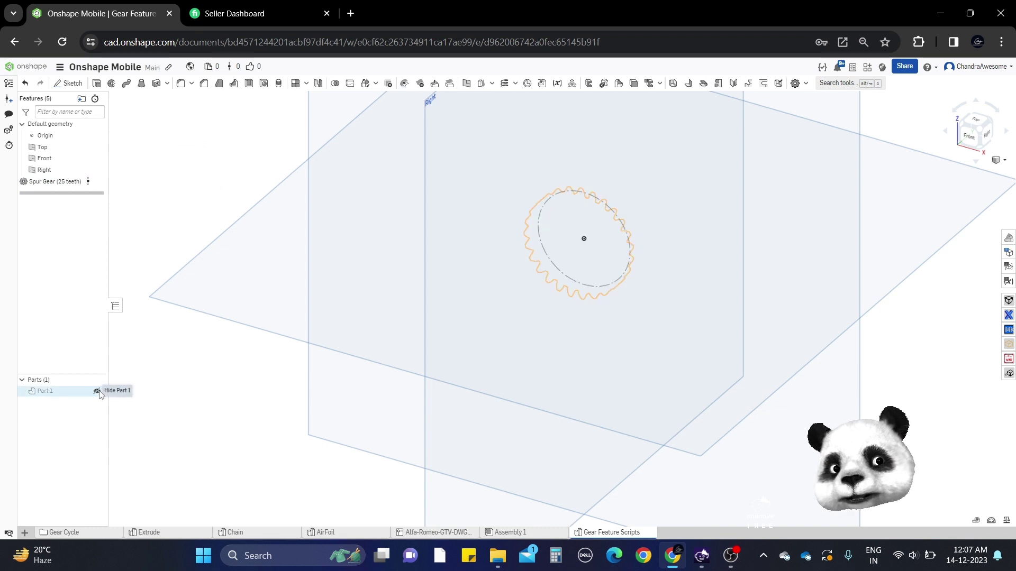
left_click(807, 85)
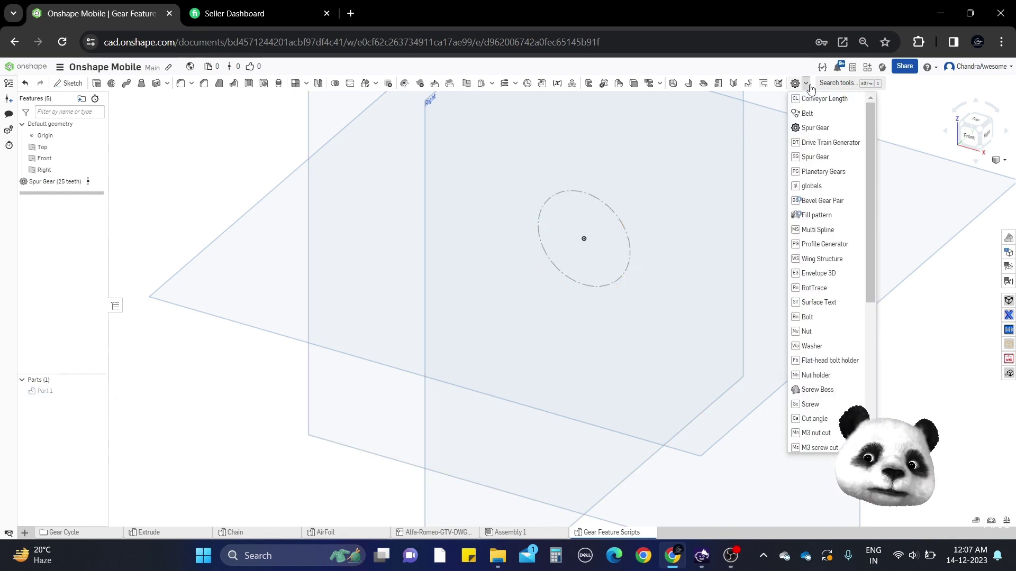
left_click(835, 171)
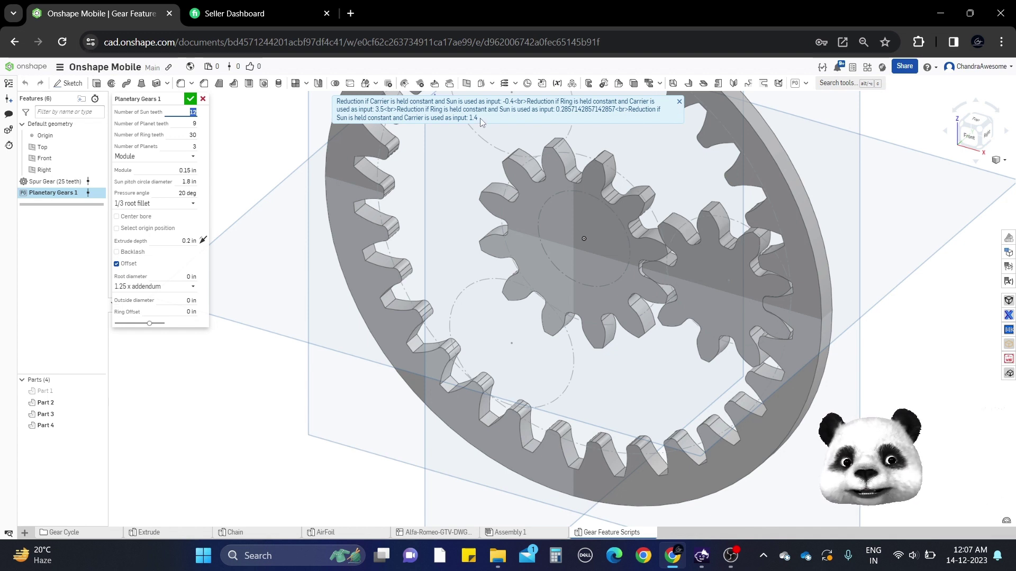
left_click(679, 101)
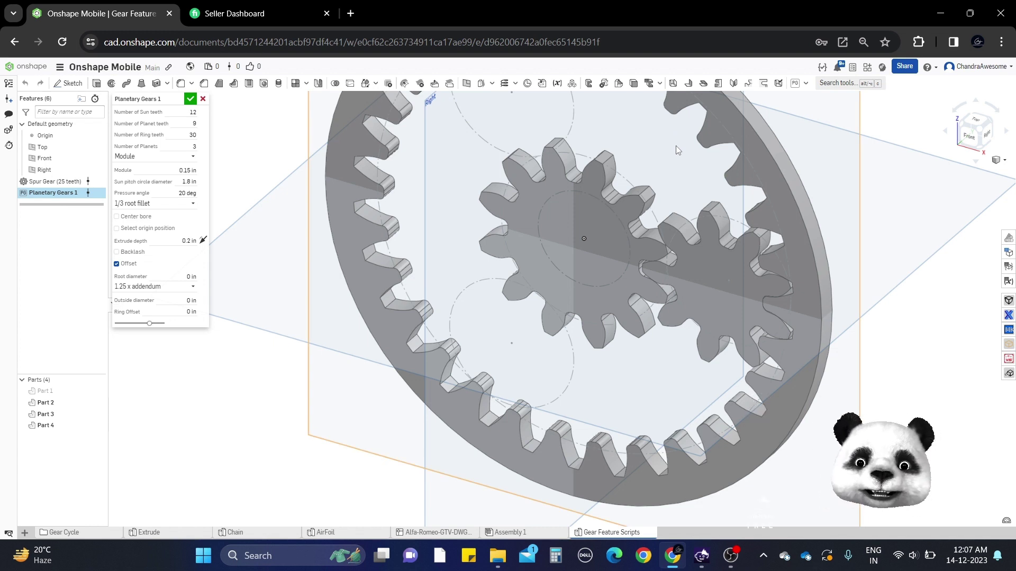
scroll(672, 149, "down", 3)
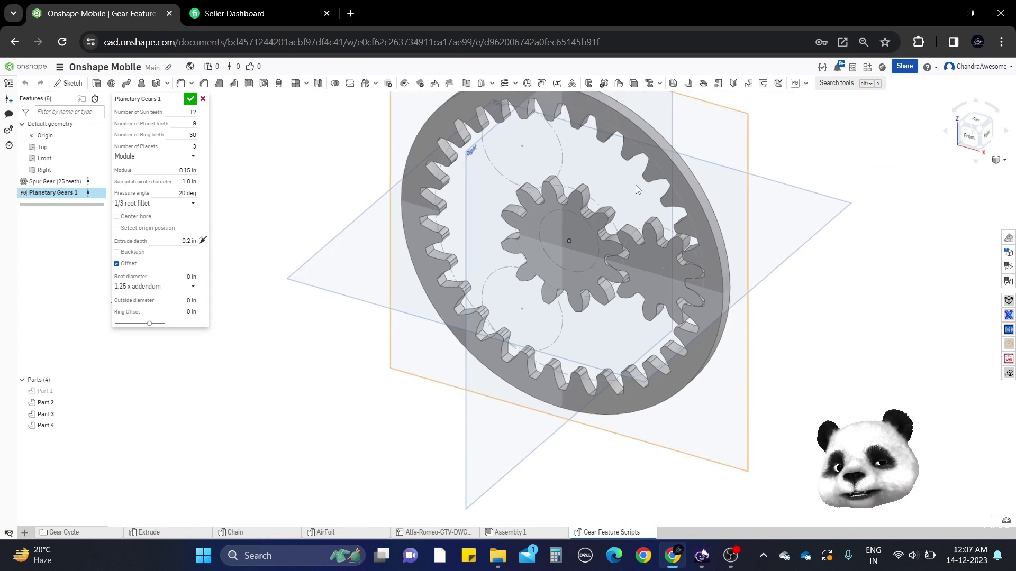
middle_click_drag(633, 185, 618, 196)
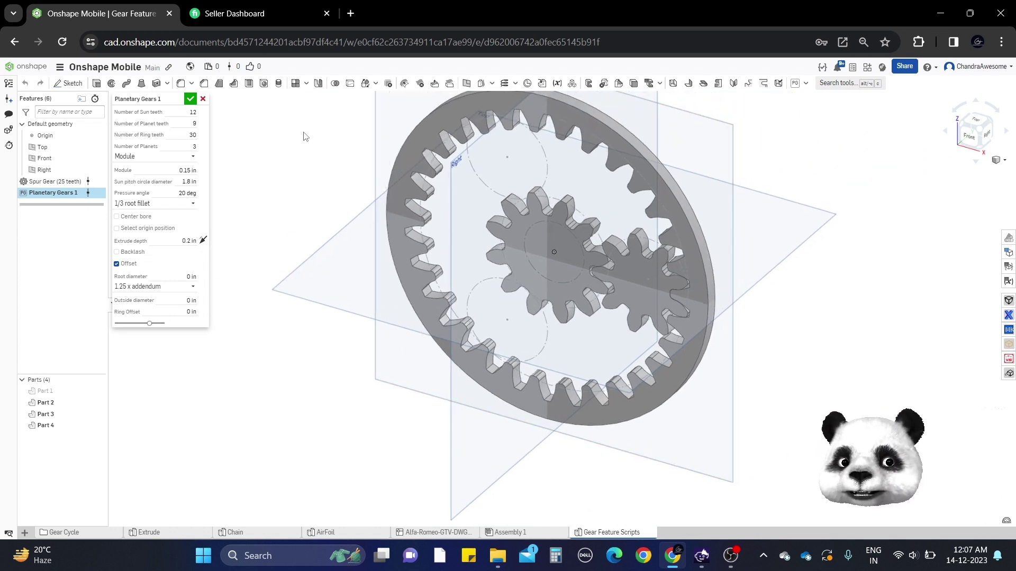
middle_click_drag(437, 180, 423, 198)
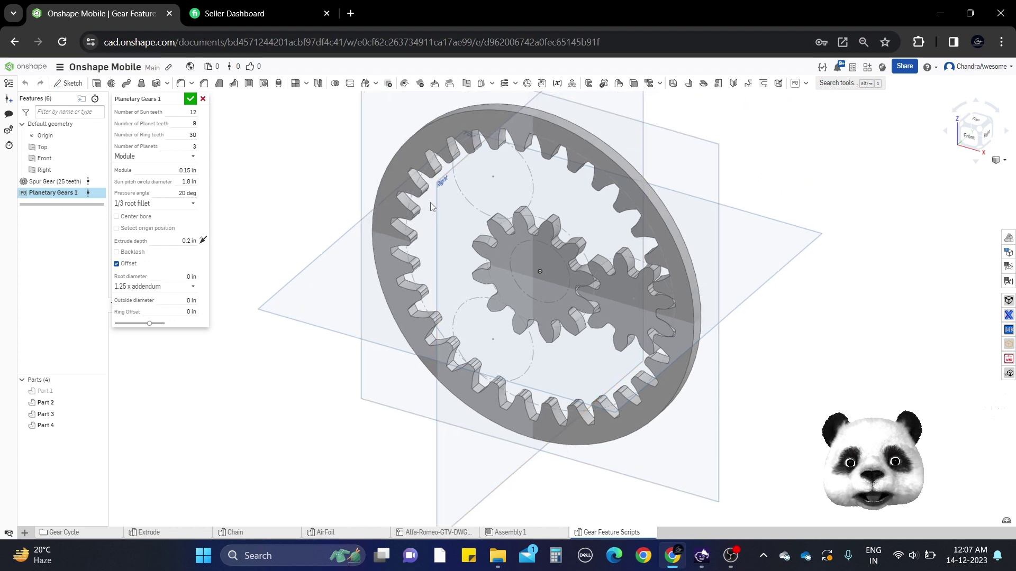
Set the number of planets to 3 and view the gear set face-on from the Front
left_click(179, 148)
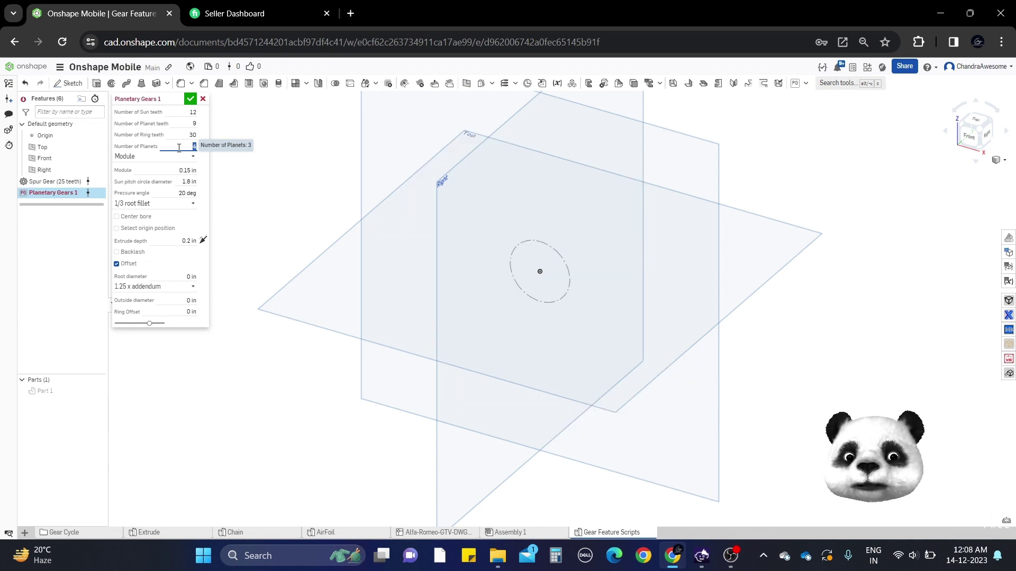
type("3")
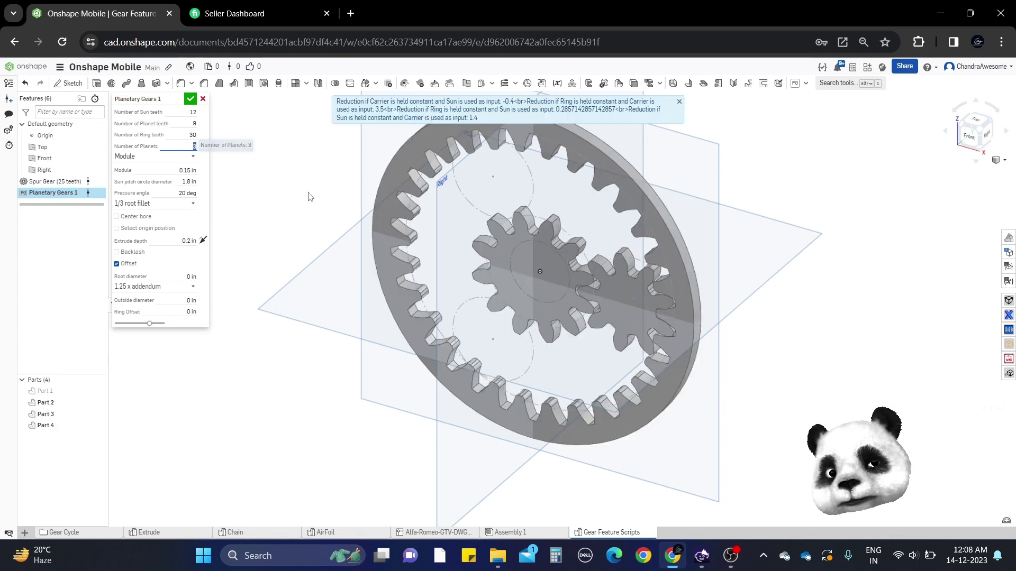
left_click(968, 137)
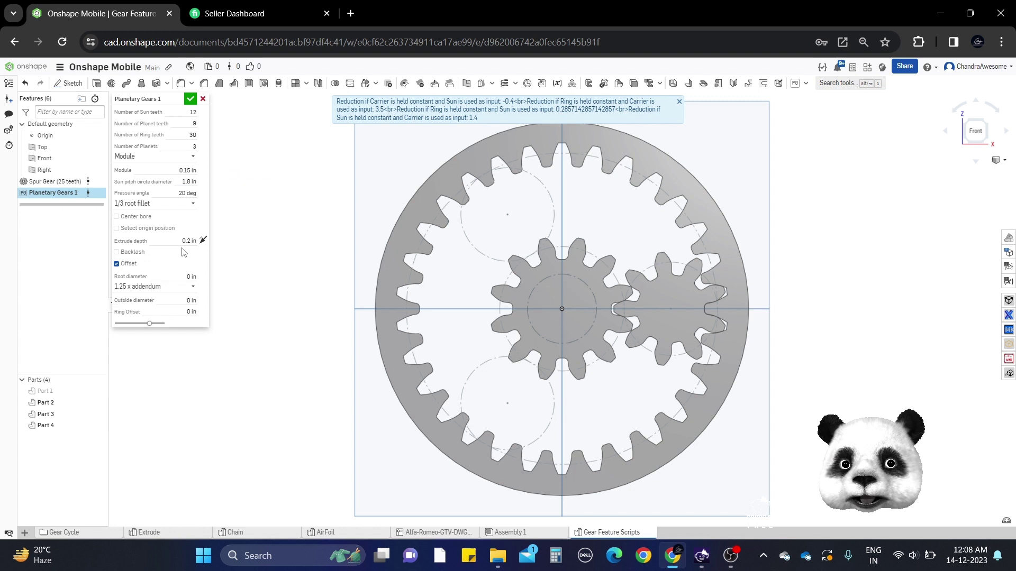
Set the ring's outside diameter to 0.1 in and accept the planetary gear feature
left_click(172, 312)
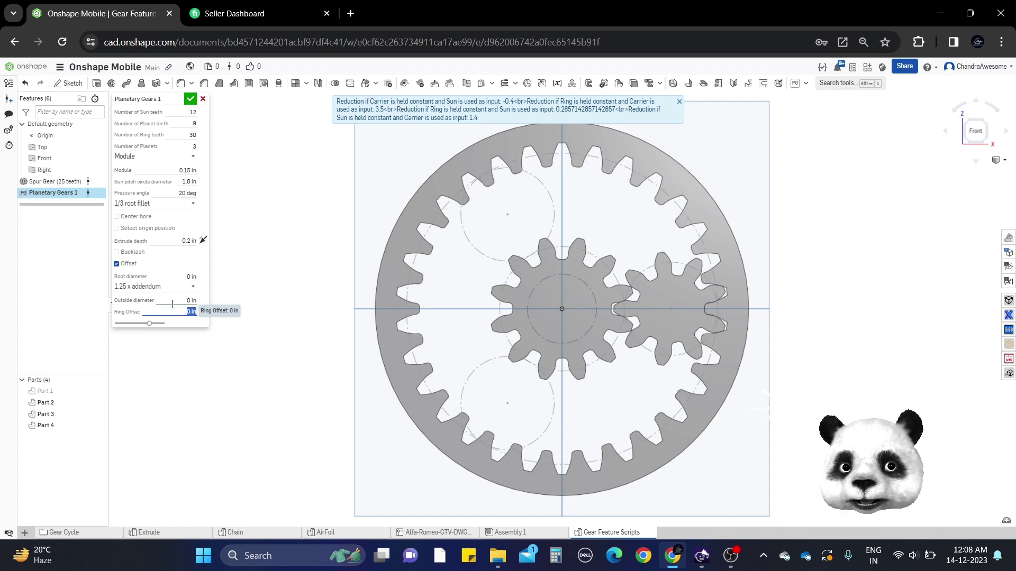
left_click(172, 301)
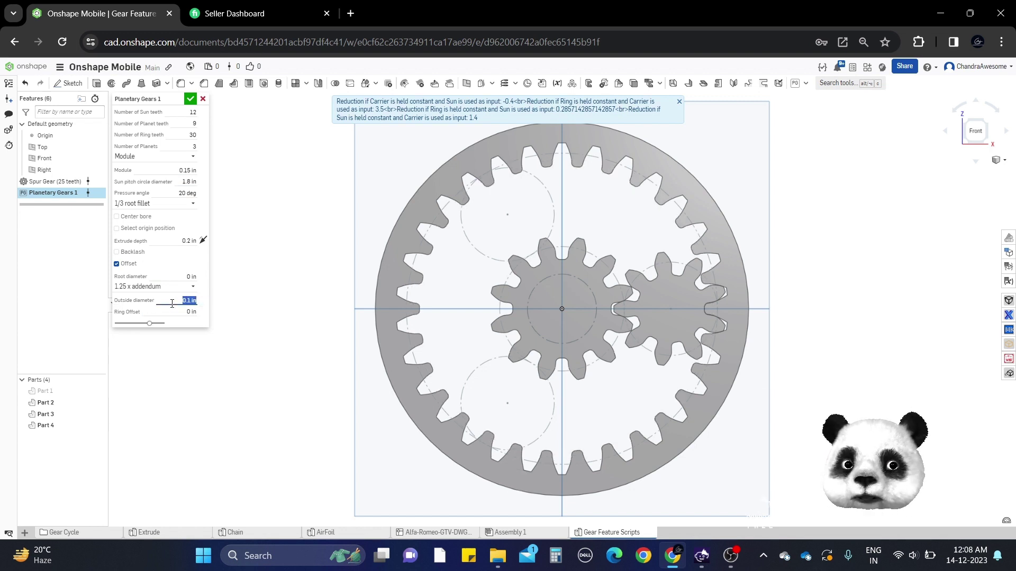
key("Down")
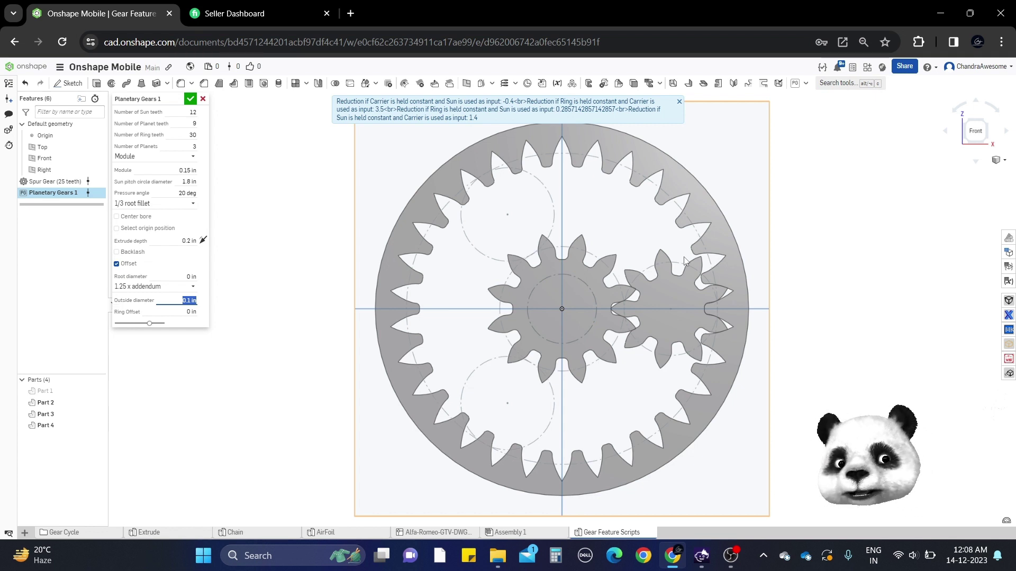
left_click(168, 300)
type("-")
key("Return")
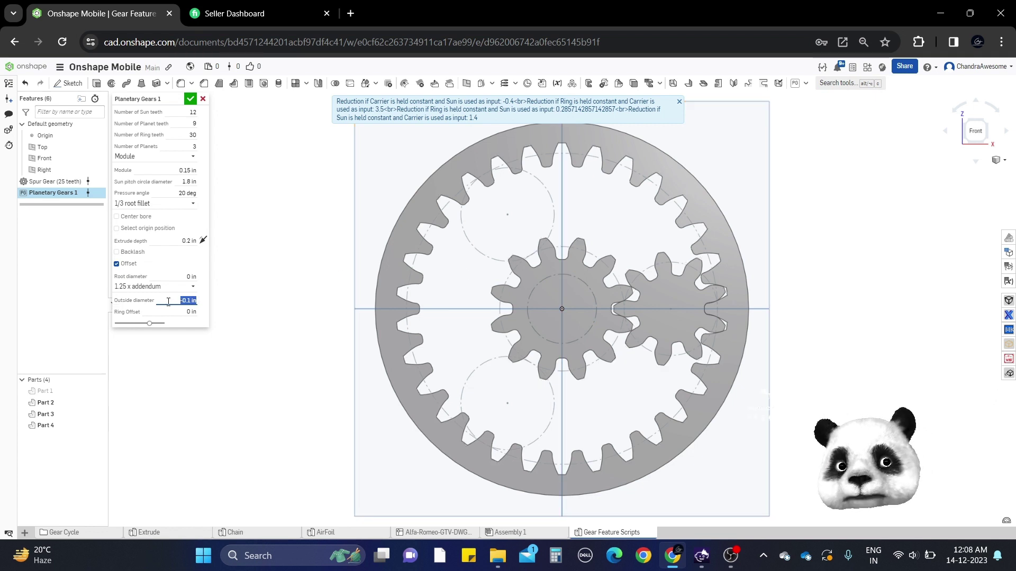
type("0.1")
key("Return")
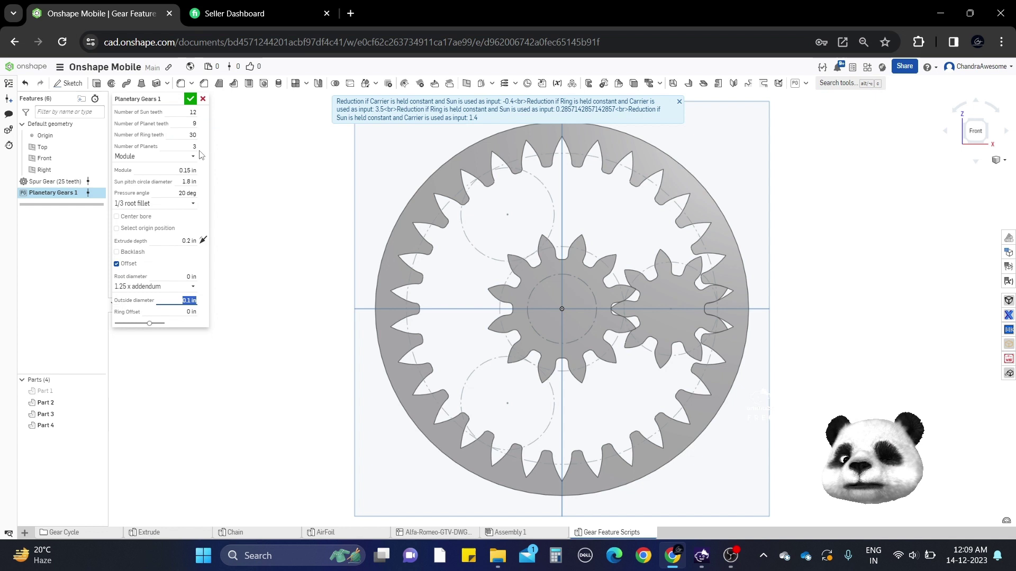
left_click(190, 99)
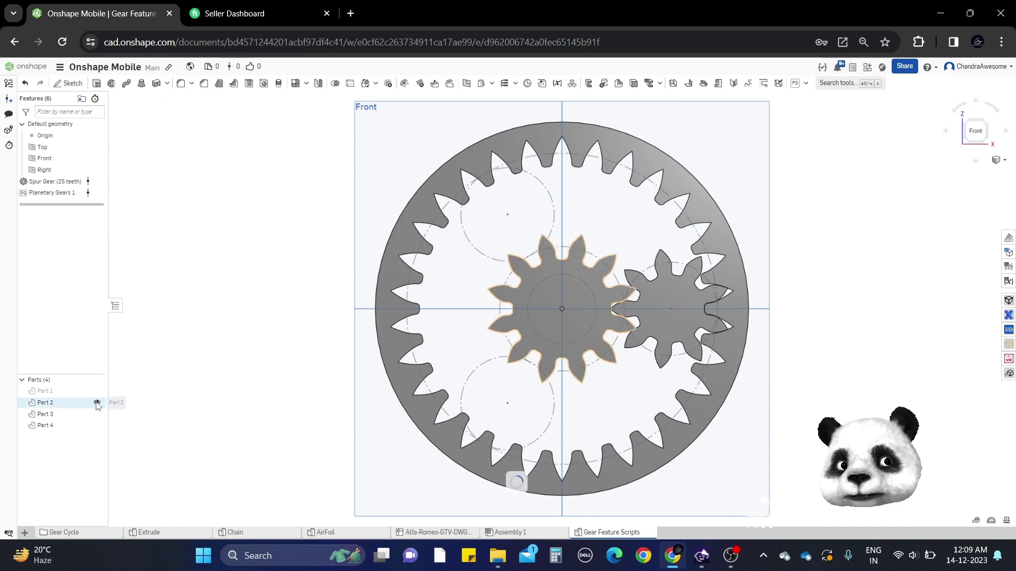
Hide the sun, ring and planet gear parts, leaving only the pitch-circle outlines
left_click(97, 403)
left_click(90, 414)
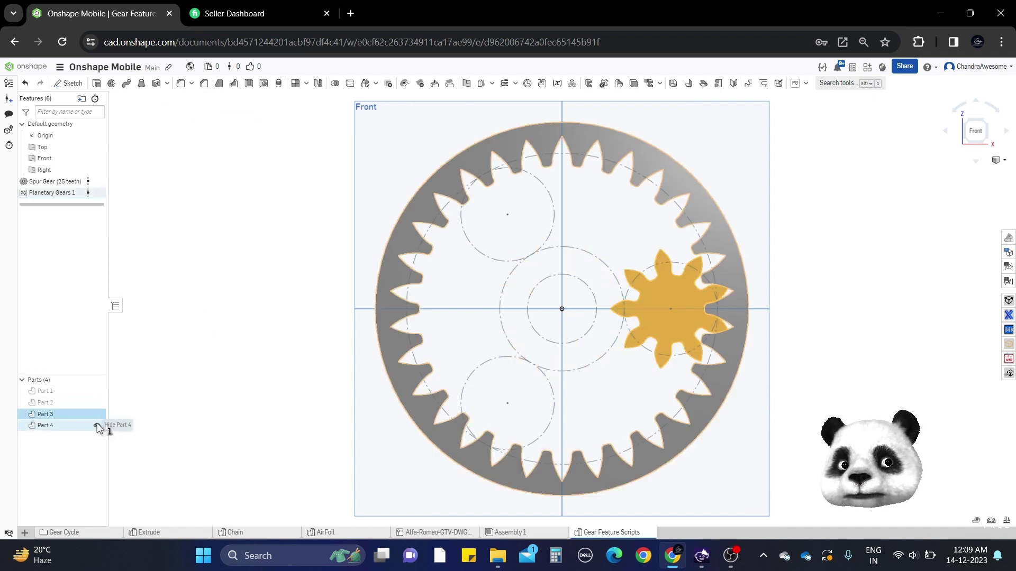
left_click(97, 425)
left_click(220, 320)
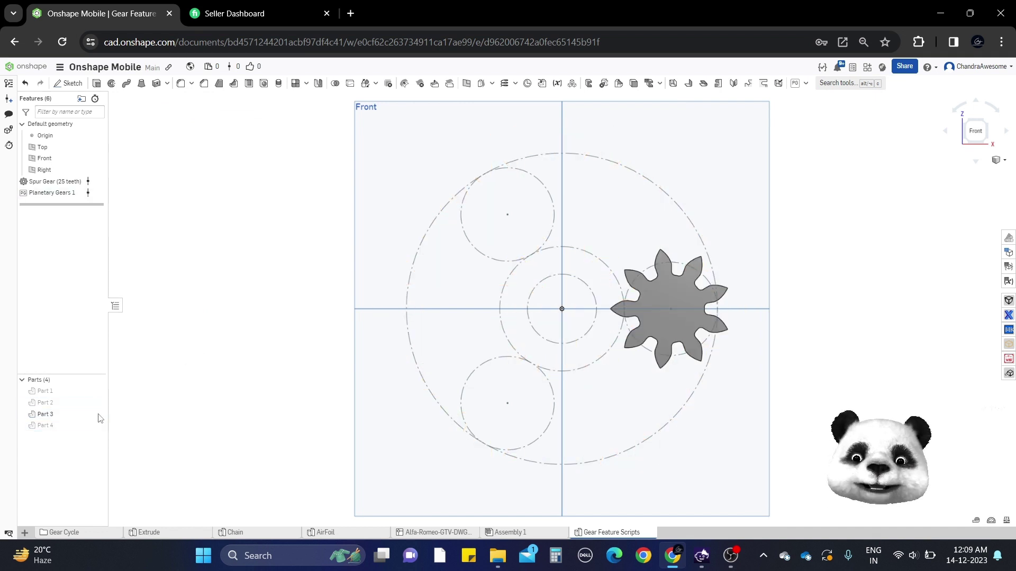
left_click(96, 414)
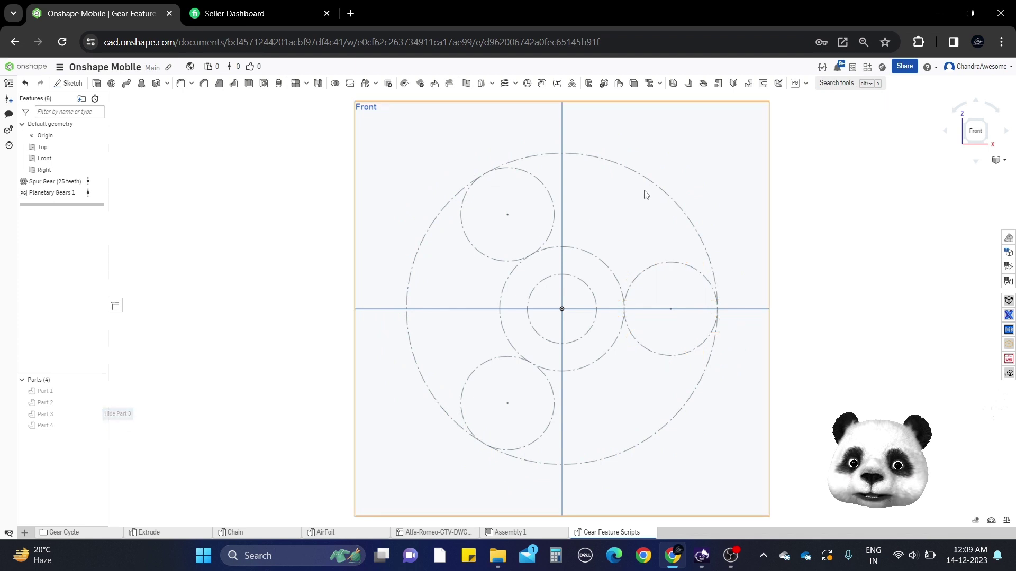
left_click(805, 83)
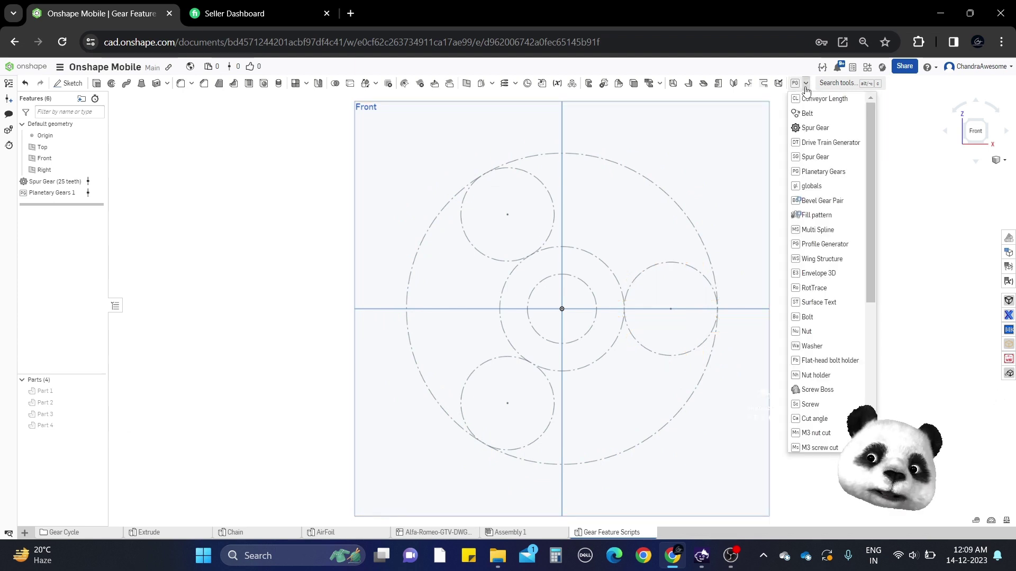
Add a Drive Train Generator feature with 0.5 reduction ratio and module 0.04 in
left_click(840, 143)
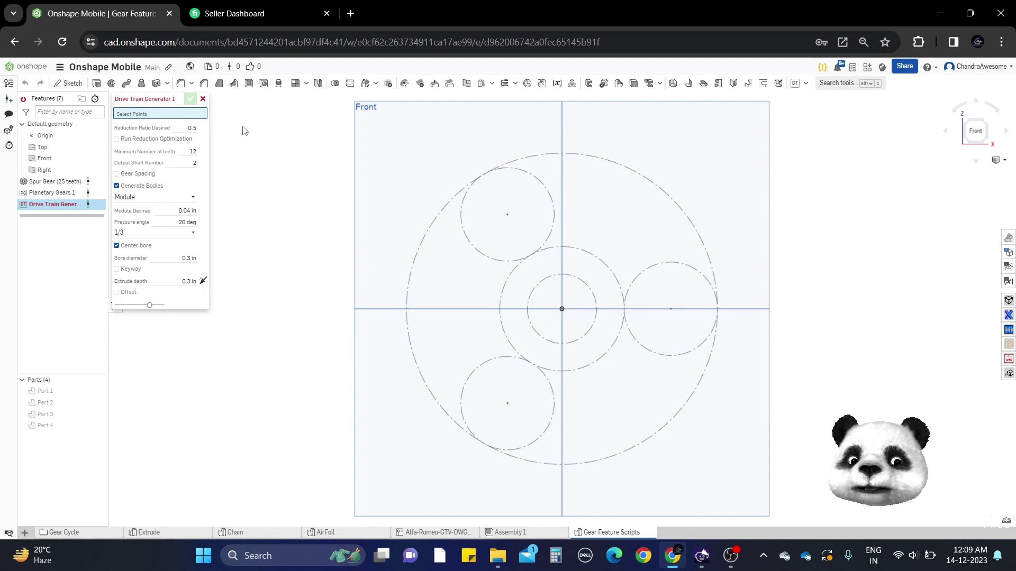
Cancel the Drive Train Generator, hide the planetary construction circles, and start a Front-plane sketch
left_click(204, 100)
left_click(98, 190)
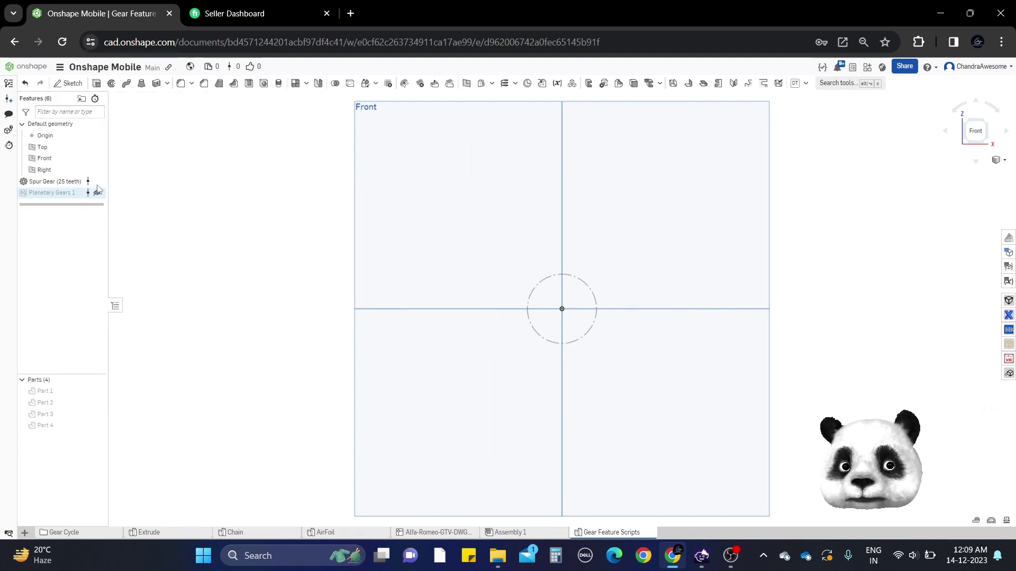
left_click(426, 186)
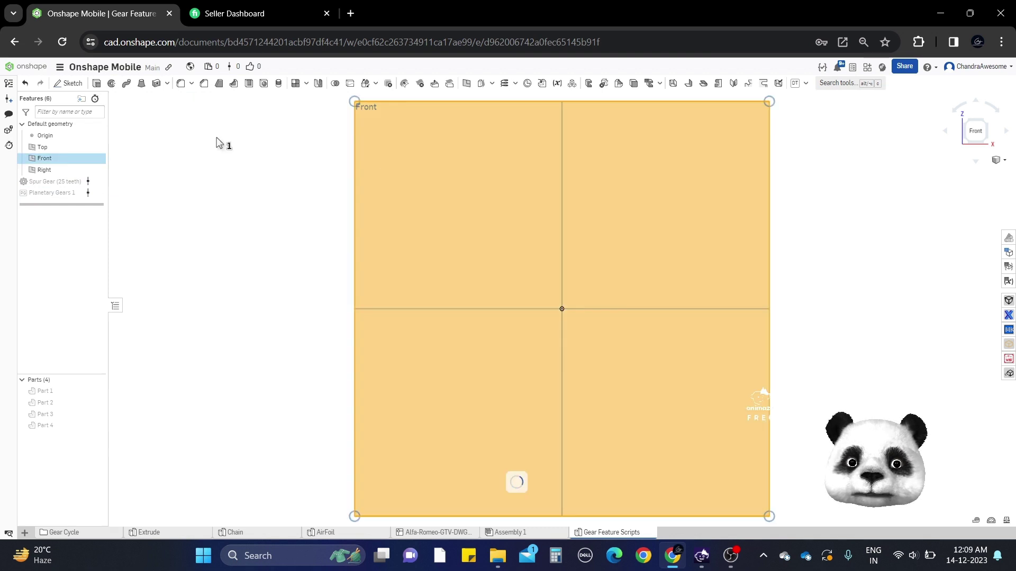
left_click(69, 83)
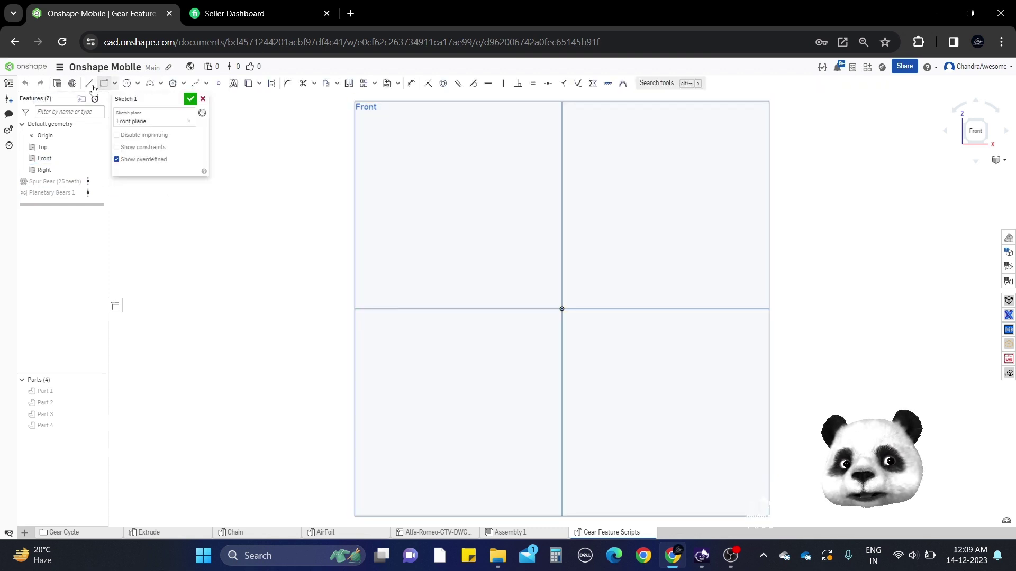
Draw a horizontal line of three segments along the axis left of the origin
left_click(90, 84)
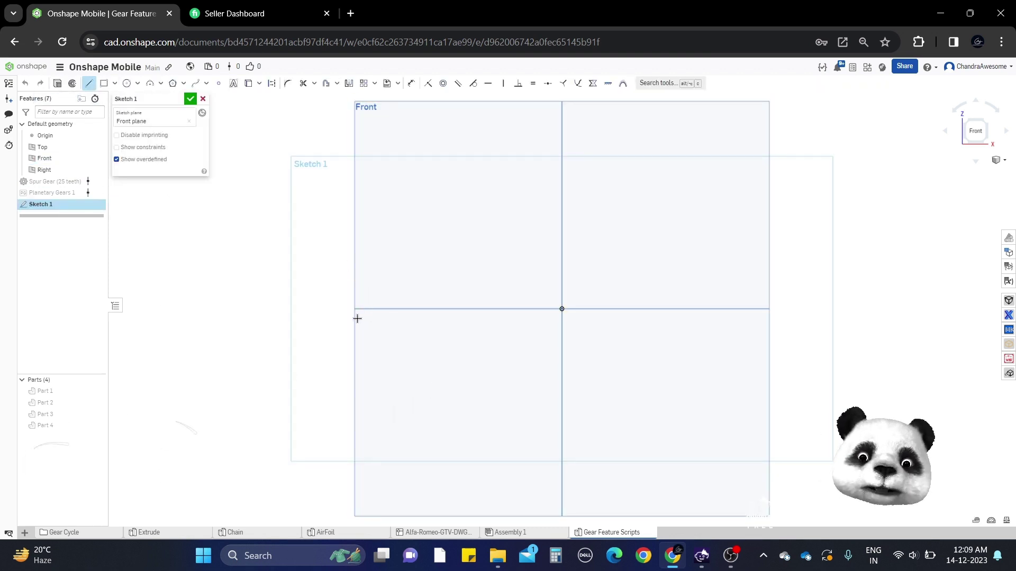
left_click(321, 309)
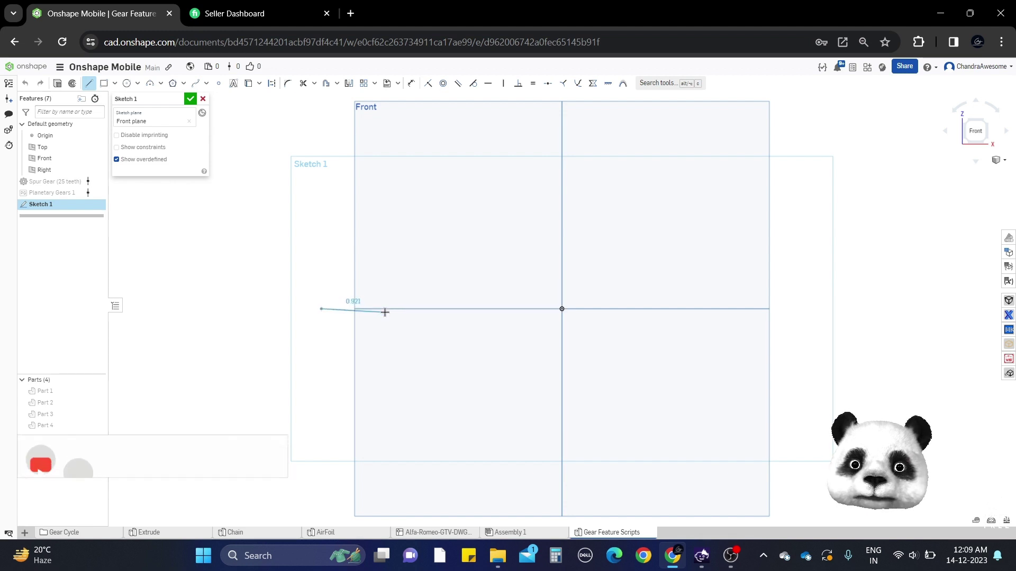
left_click(384, 311)
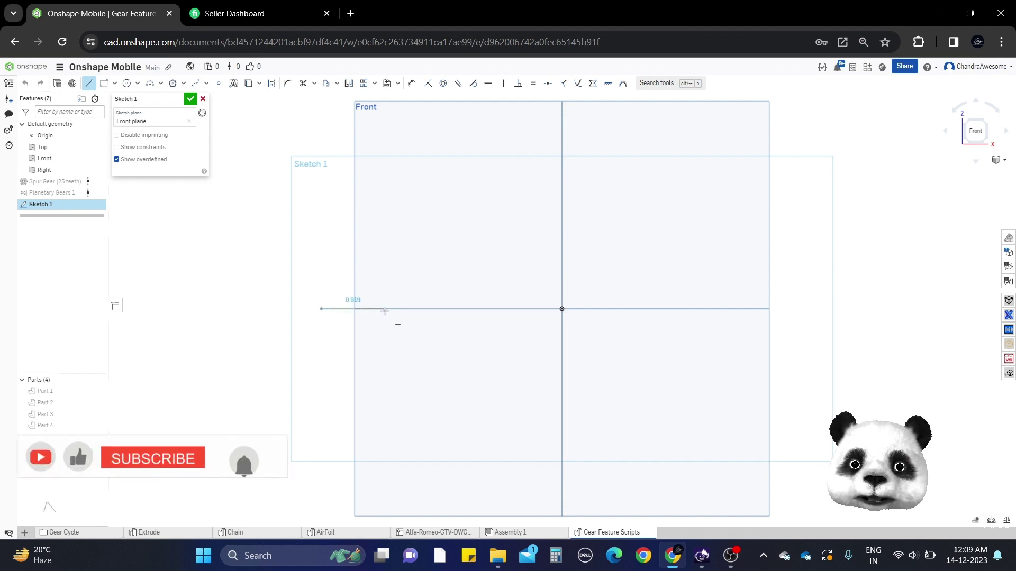
left_click(459, 309)
left_click(537, 310)
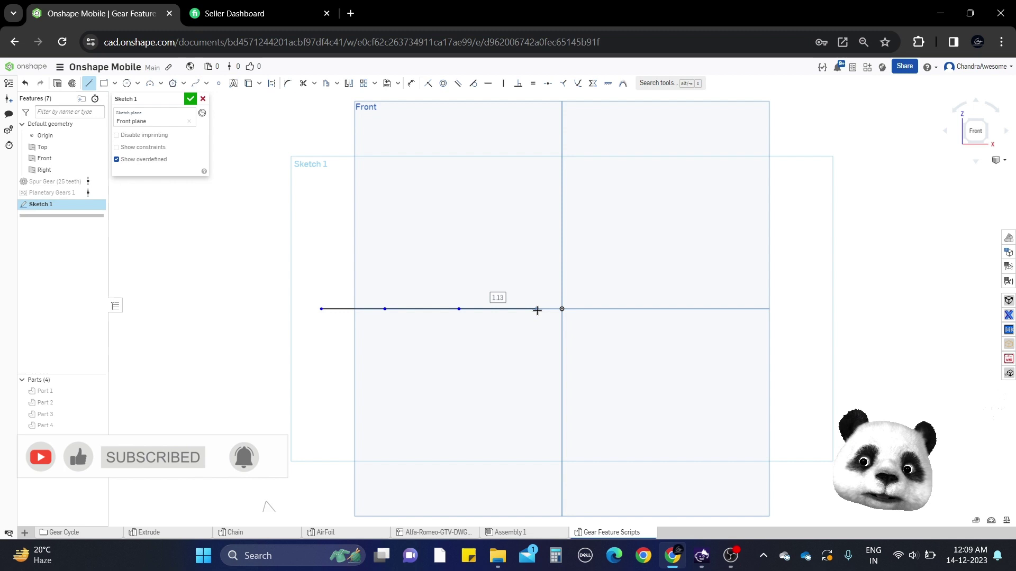
key("Escape")
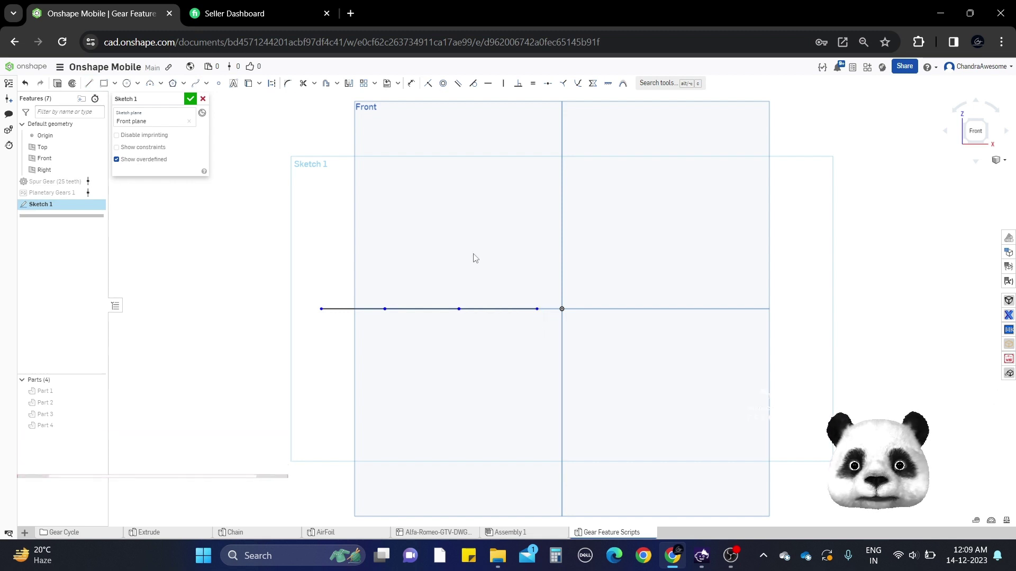
Dimension the three line segments as 1, 2 and 0.5 in
key("u")
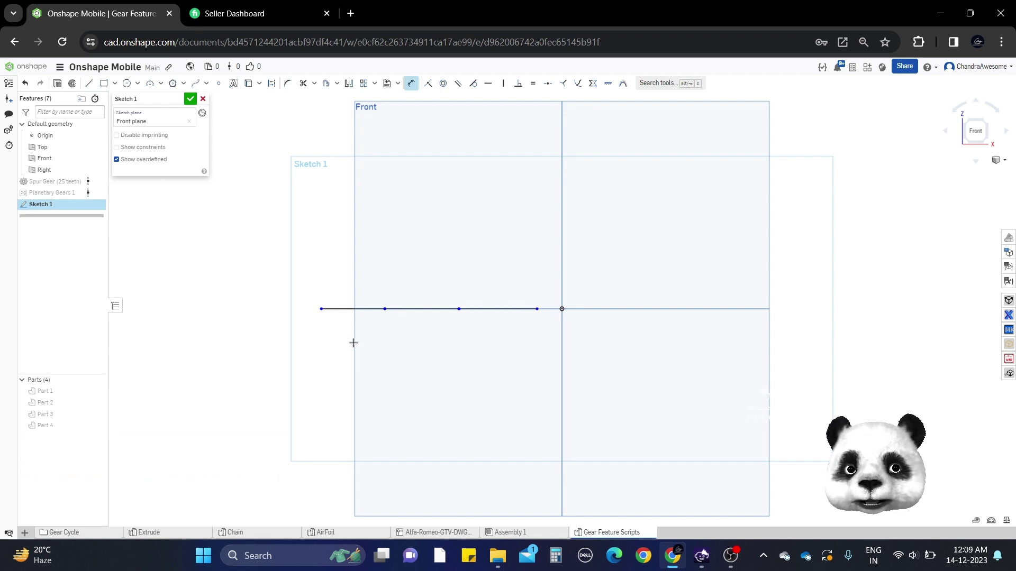
left_click(342, 383)
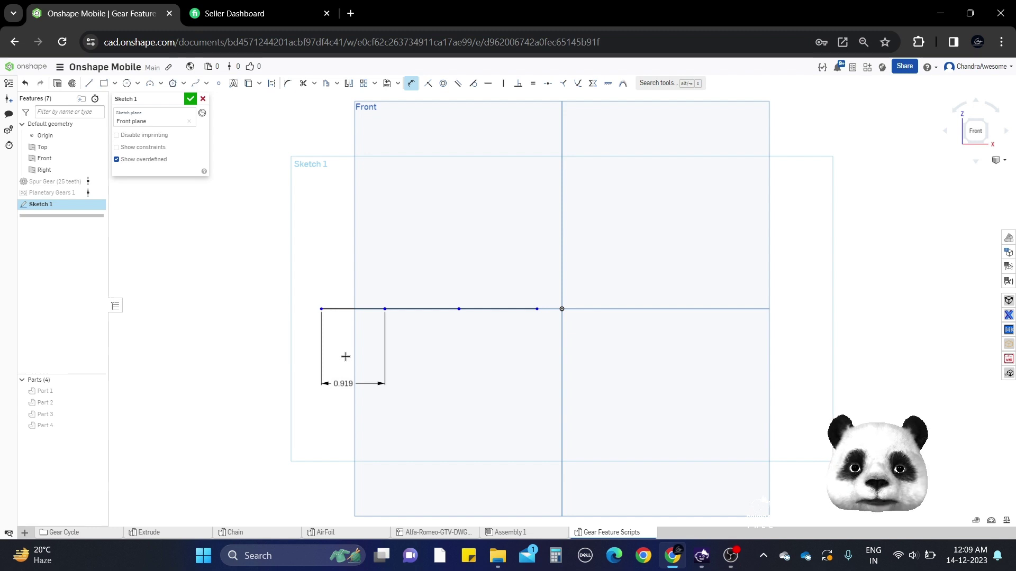
type("1")
key("Return")
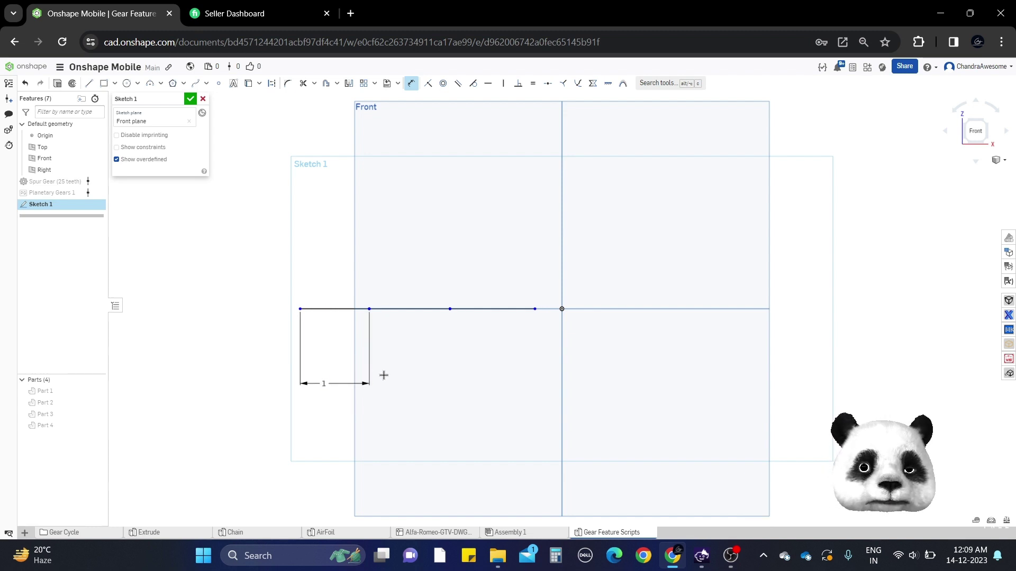
left_click(419, 310)
left_click(413, 365)
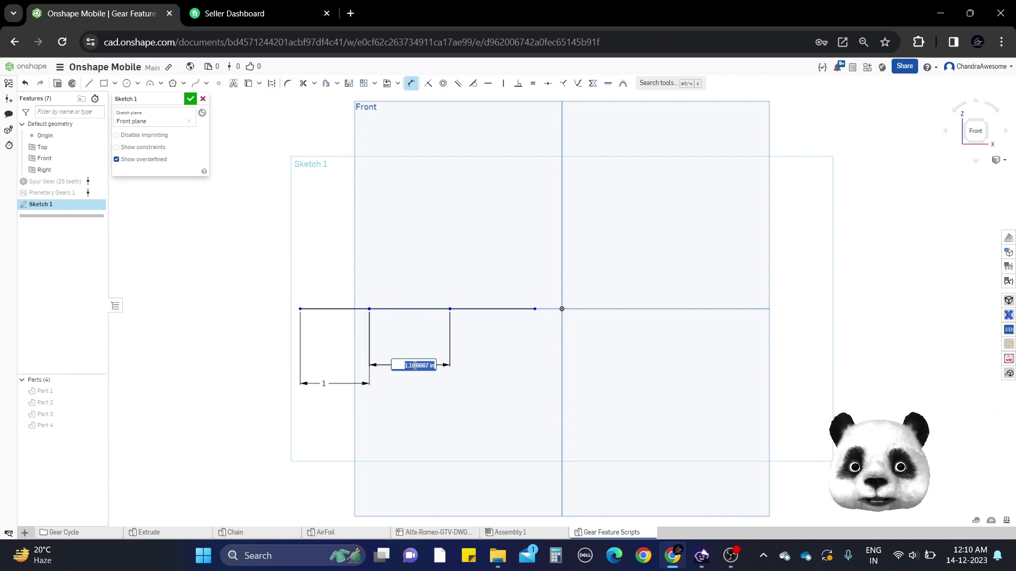
type("2")
key("Return")
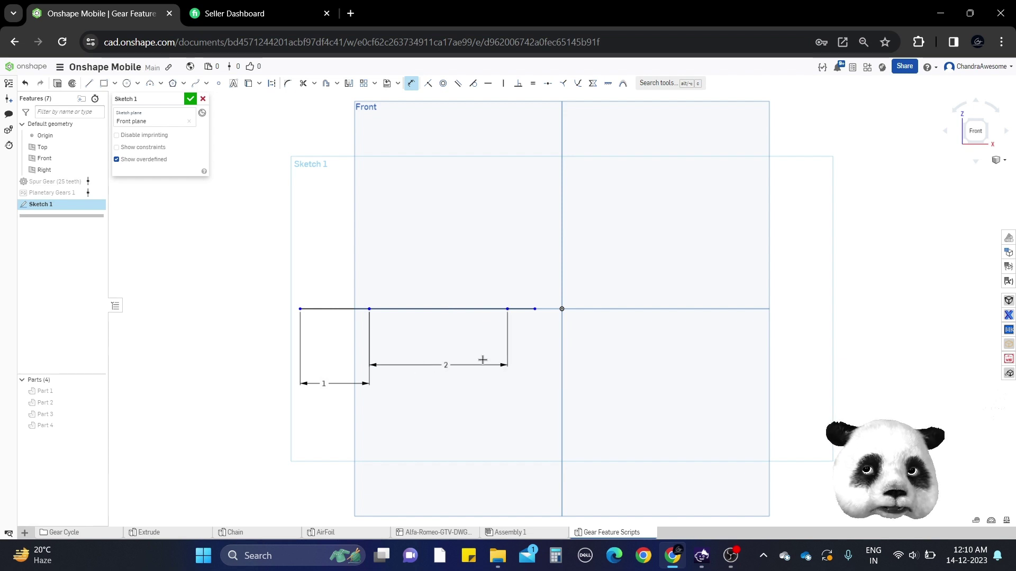
left_click(521, 309)
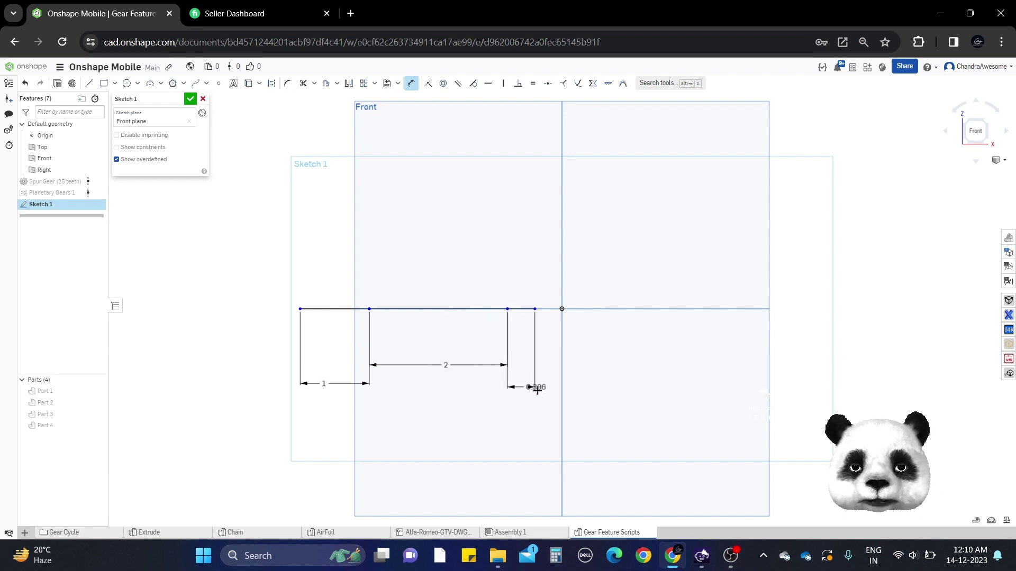
left_click(536, 390)
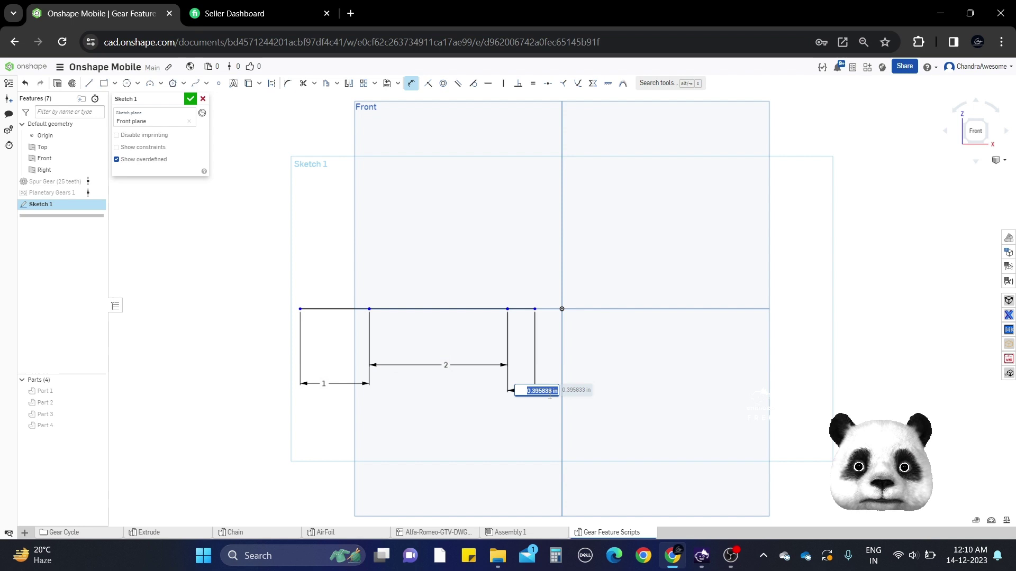
type("2.5")
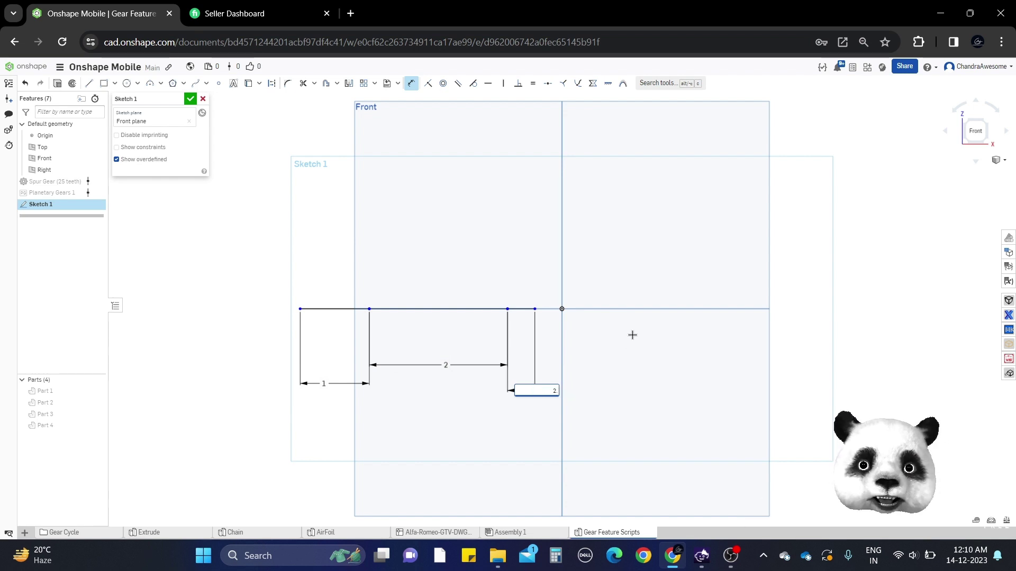
key("BackSpace")
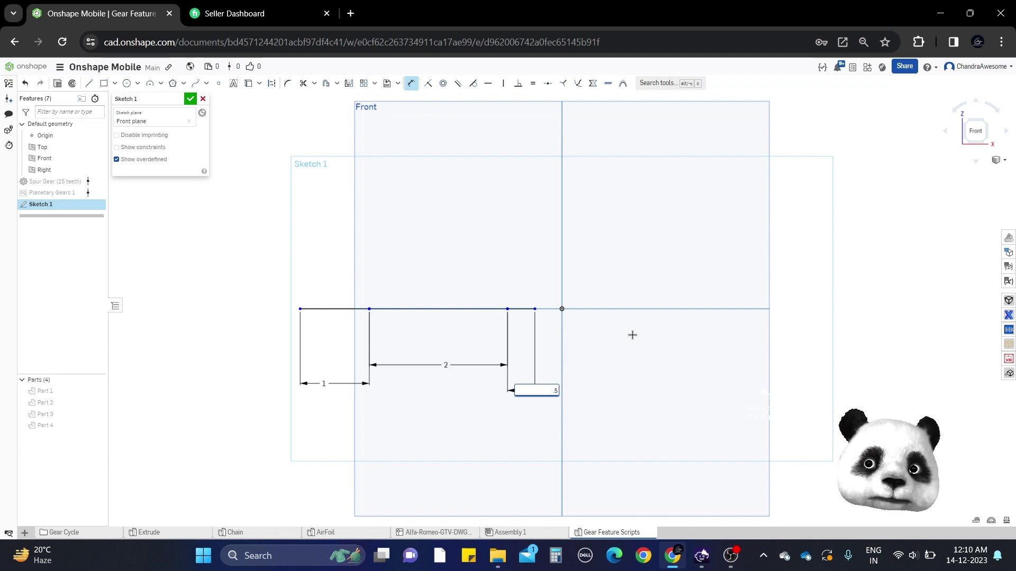
key("Return")
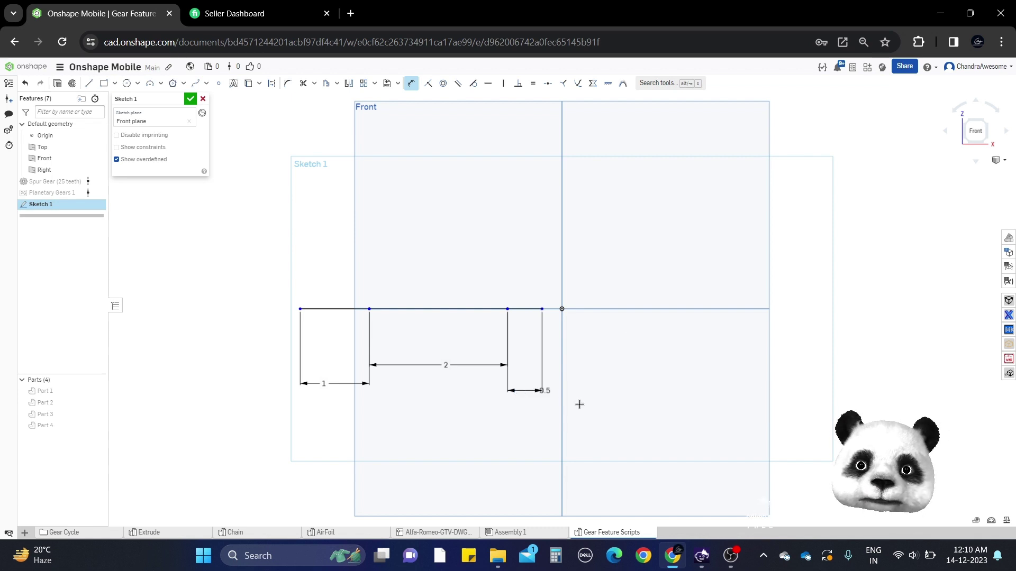
Finish Sketch 1 and add a Drive Train Generator using its first two vertices as shafts
left_click(190, 98)
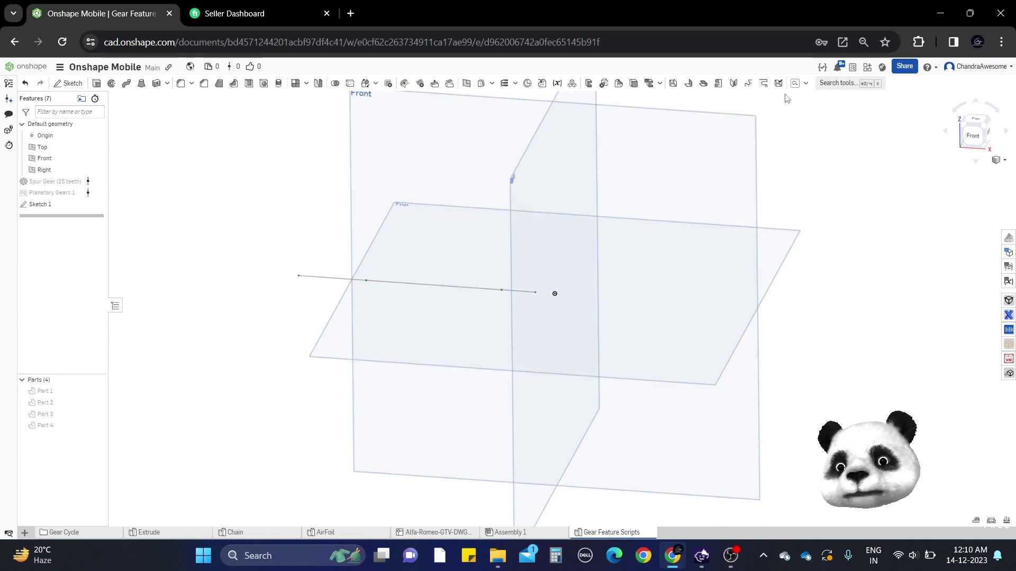
left_click(805, 83)
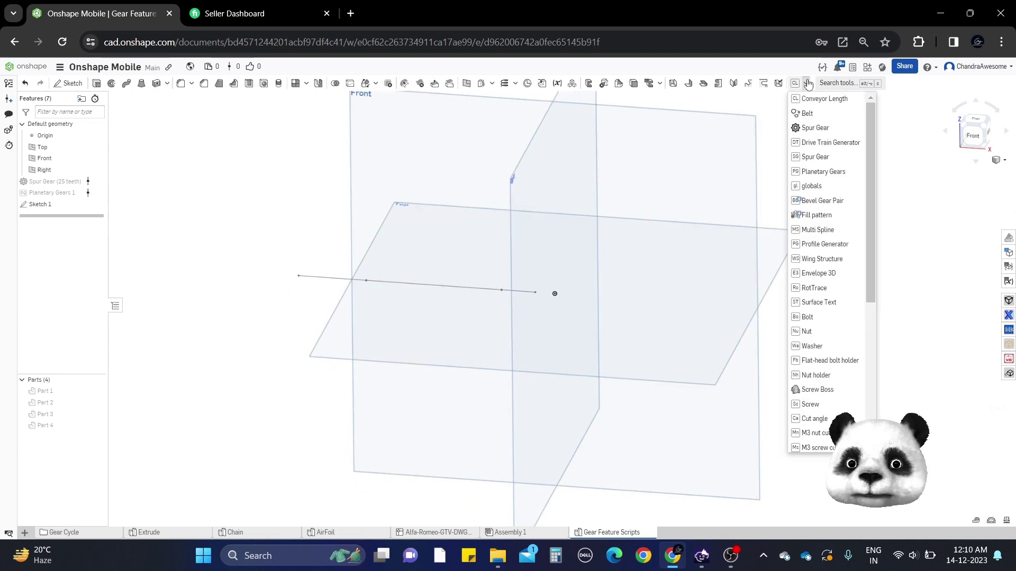
left_click(830, 142)
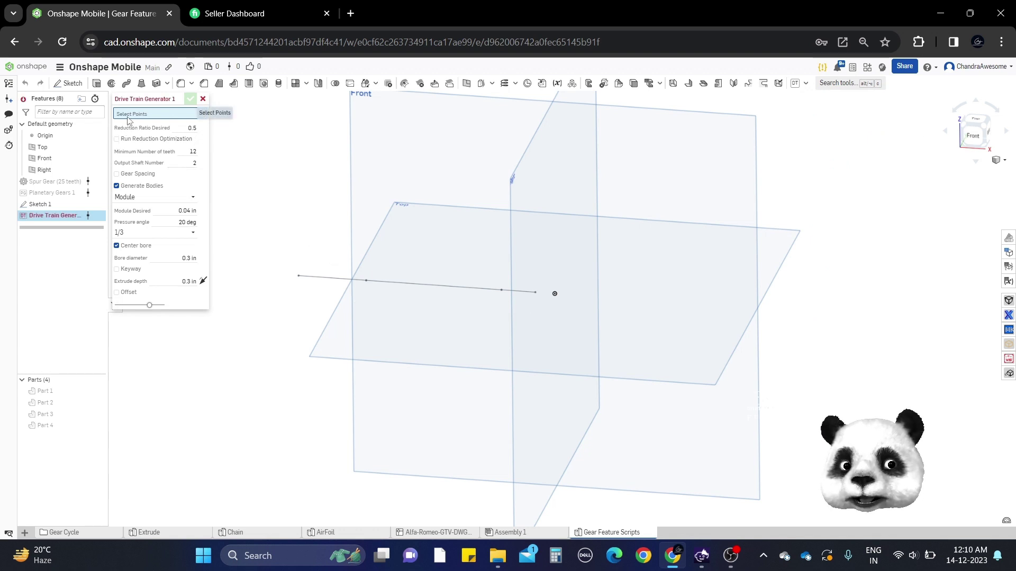
left_click(299, 276)
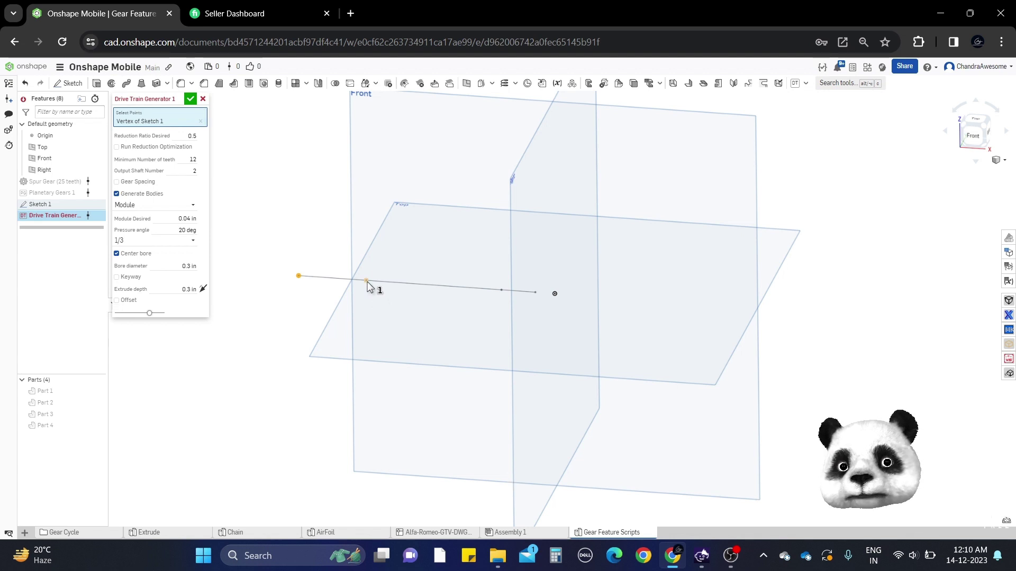
left_click(367, 282)
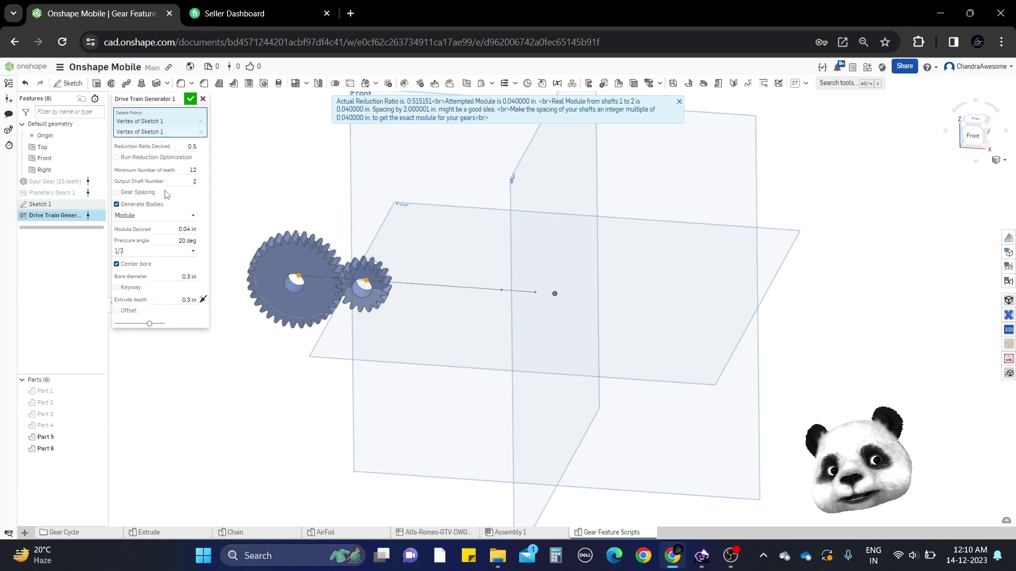
right_click_drag(304, 254, 460, 339)
scroll(385, 256, "up", 8)
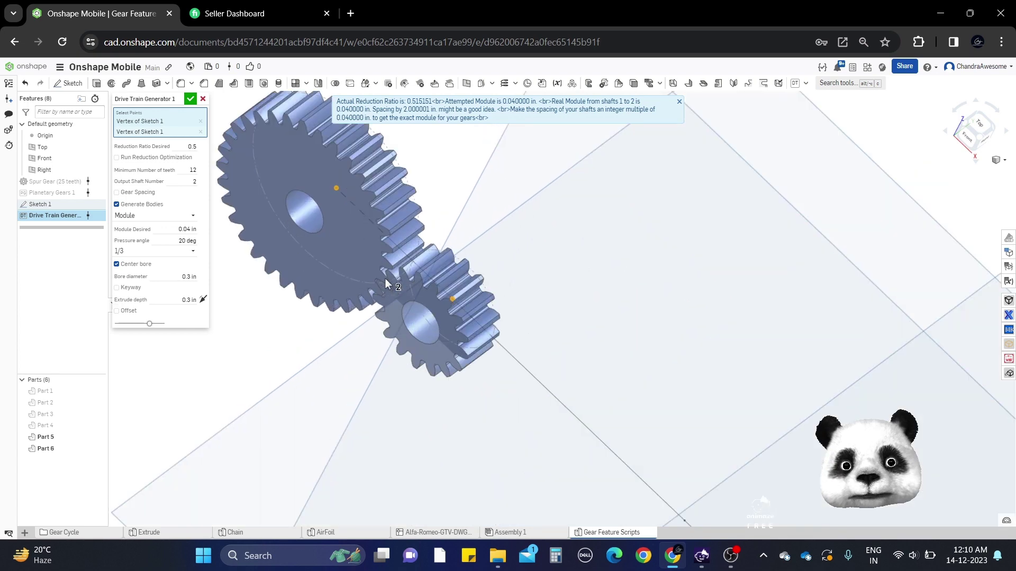
scroll(431, 245, "down", 6)
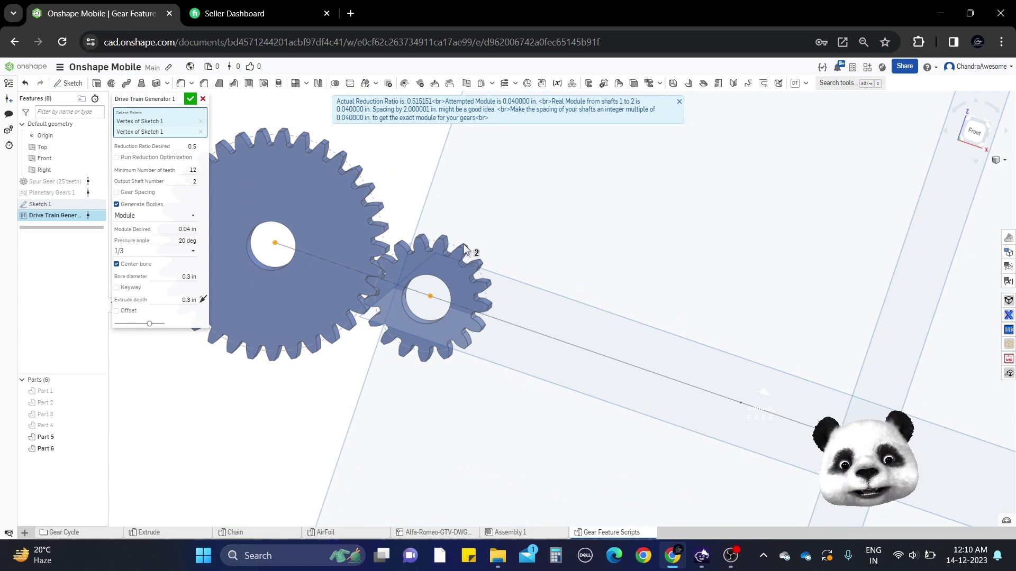
mouse_move(464, 249)
right_mouse_down()
mouse_move(455, 264)
mouse_move(465, 267)
right_mouse_up()
scroll(504, 260, "up", 5)
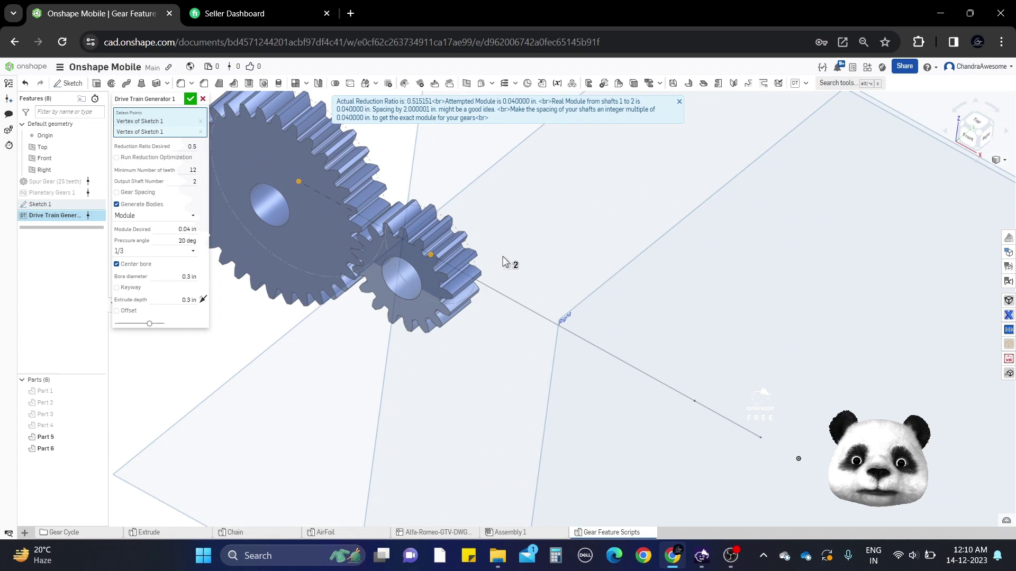
right_click_drag(490, 311, 391, 339)
scroll(401, 319, "down", 3)
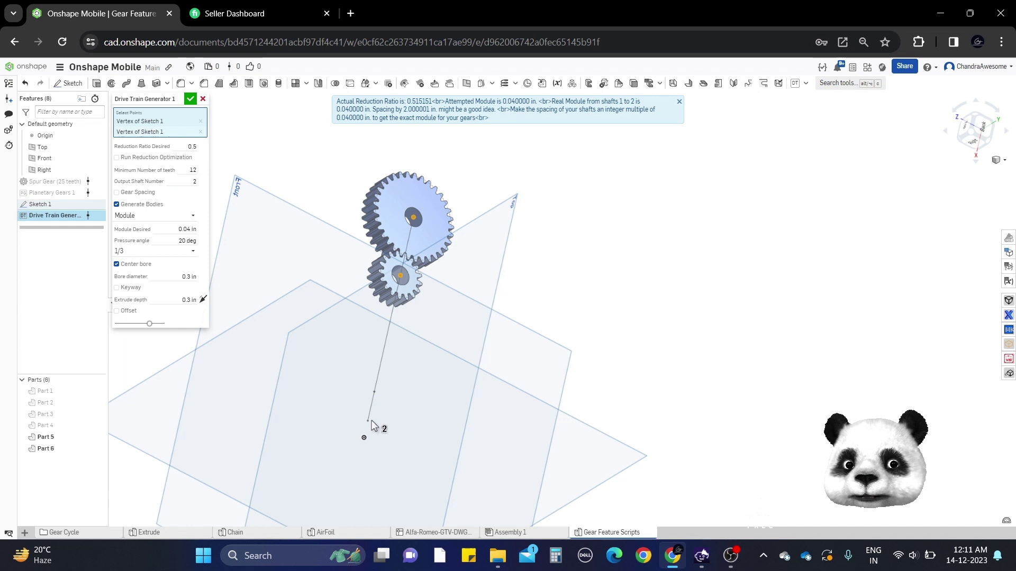
Add the third and fourth sketch vertices as shafts and set output shaft number to 4
left_click(368, 421)
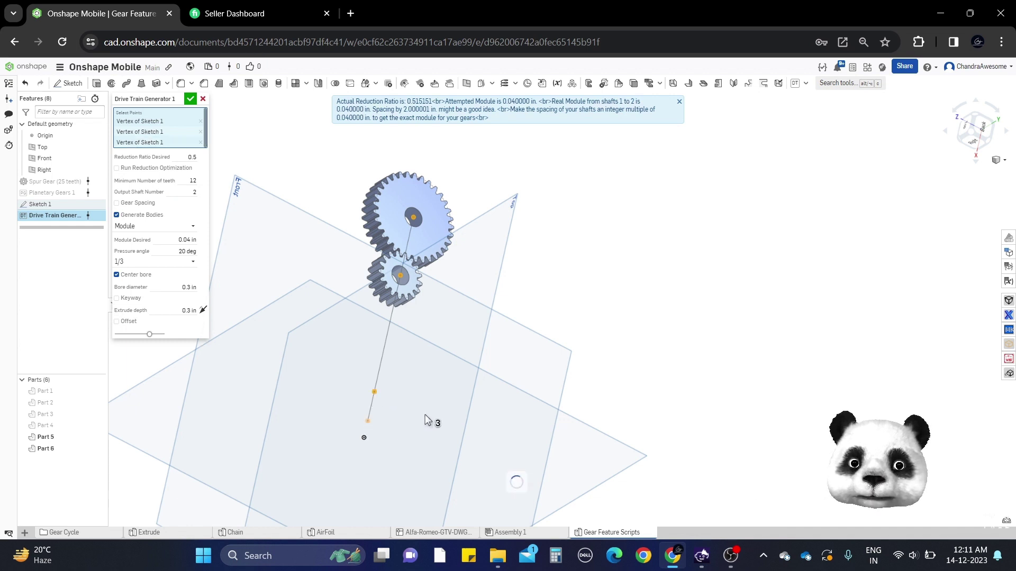
left_click(604, 341)
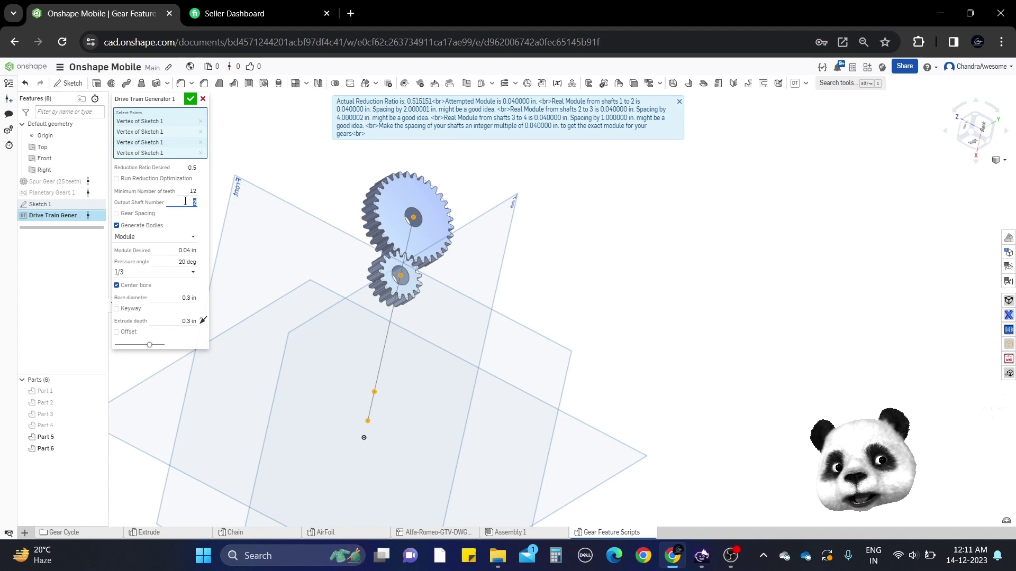
type("4")
key("Return")
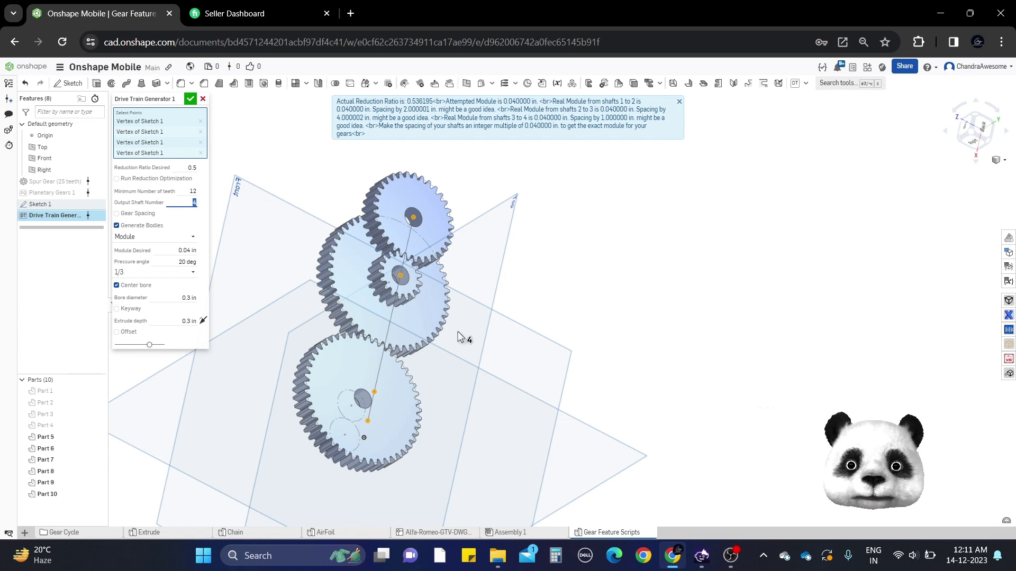
Orbit around the four-shaft gear train to inspect it, then accept the Drive Train Generator
scroll(449, 309, "up", 3)
right_click_drag(494, 279, 469, 257)
scroll(473, 270, "down", 3)
mouse_move(347, 341)
right_mouse_down()
mouse_move(335, 361)
mouse_move(389, 430)
mouse_move(354, 339)
mouse_move(341, 339)
right_mouse_up()
scroll(340, 340, "up", 5)
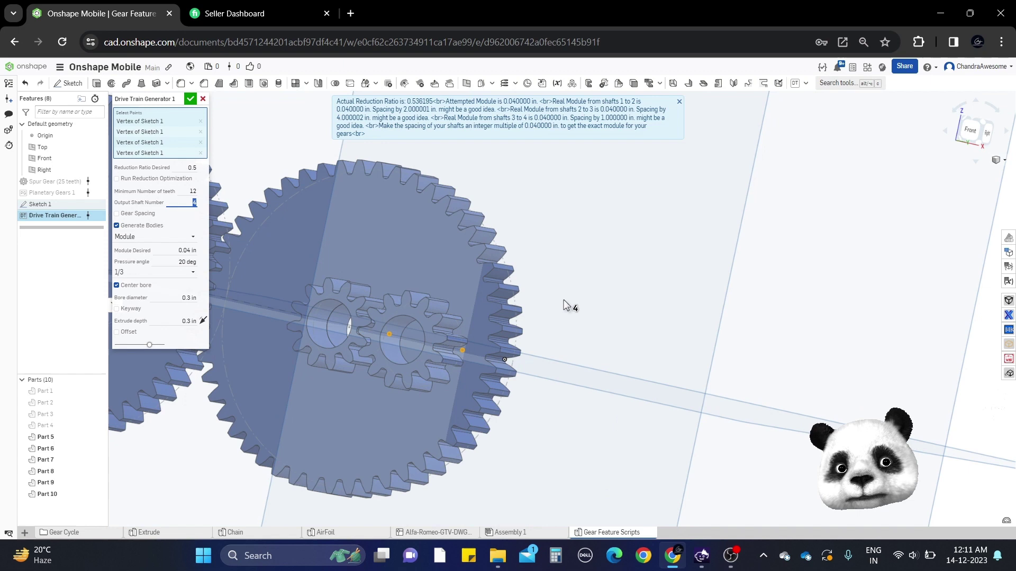
scroll(567, 302, "down", 5)
left_click(969, 135)
scroll(573, 351, "up", 3)
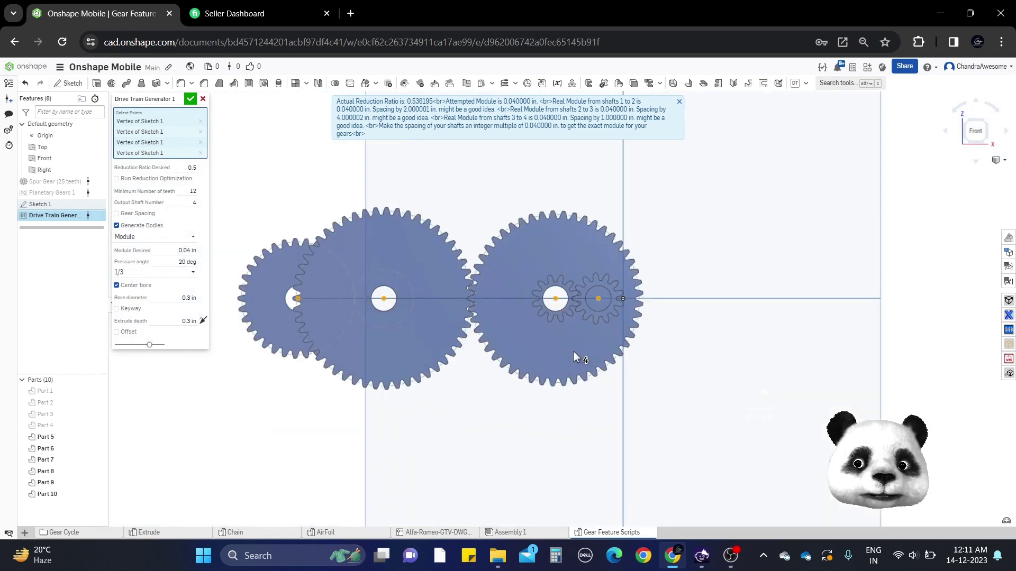
right_click_drag(439, 286, 472, 345)
scroll(473, 347, "down", 4)
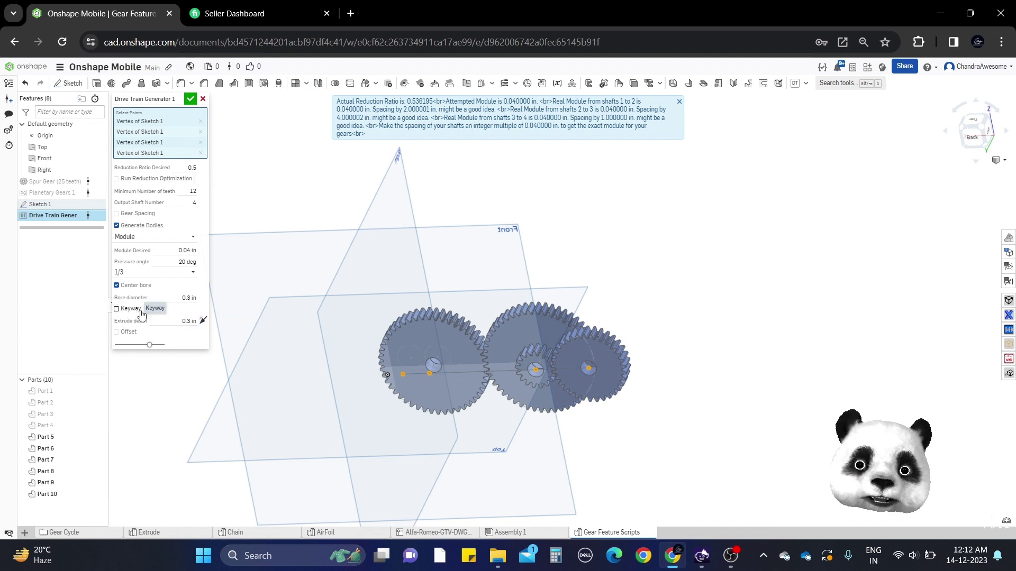
scroll(589, 372, "up", 3)
right_click_drag(692, 345, 561, 330)
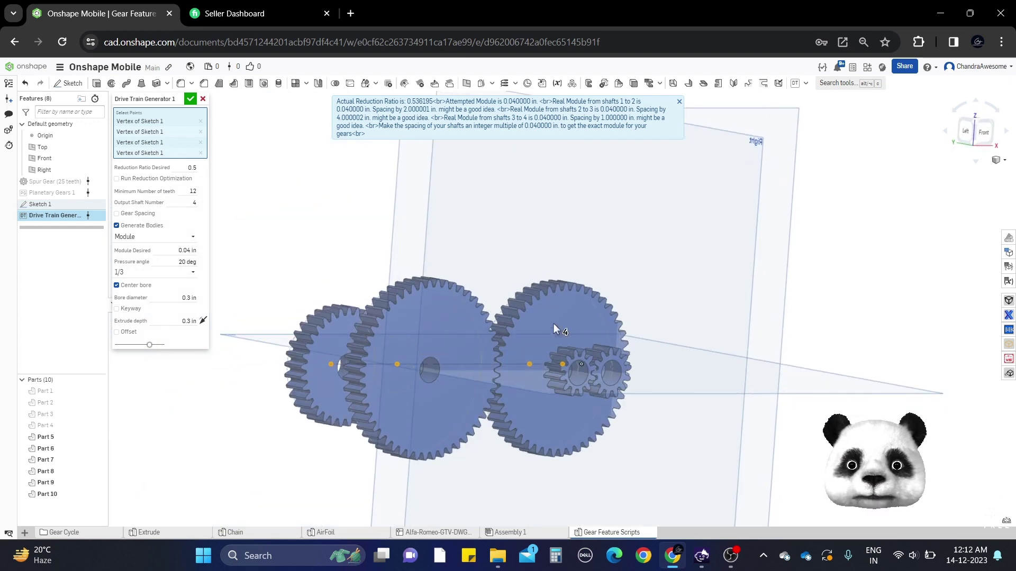
left_click(190, 99)
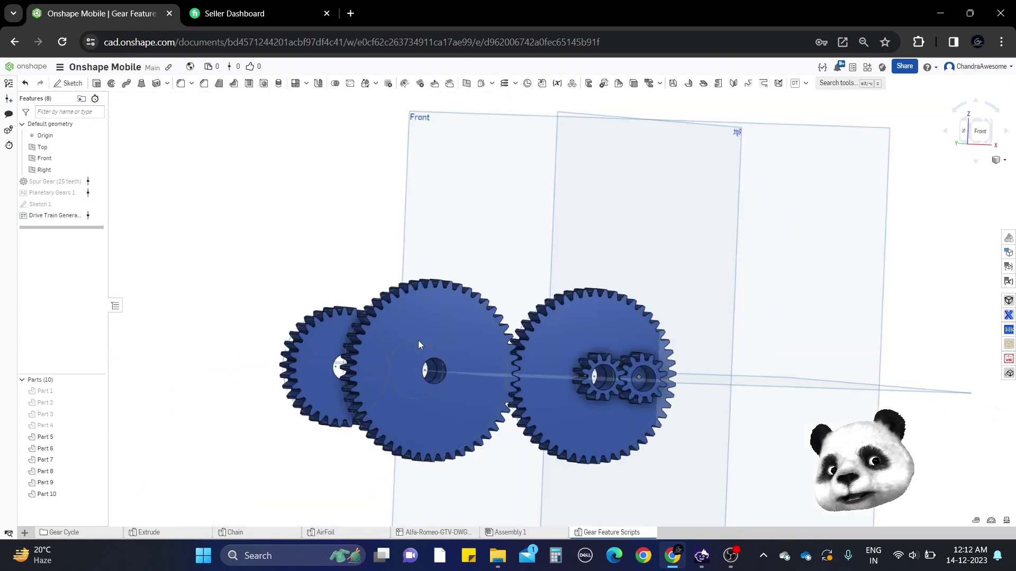
right_click_drag(418, 340, 489, 374)
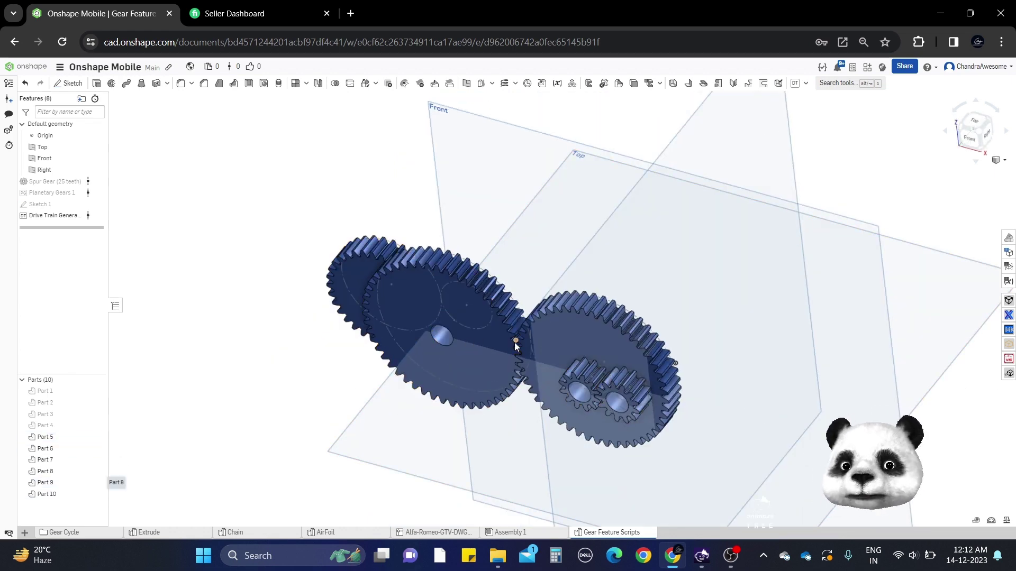
scroll(479, 359, "up", 3)
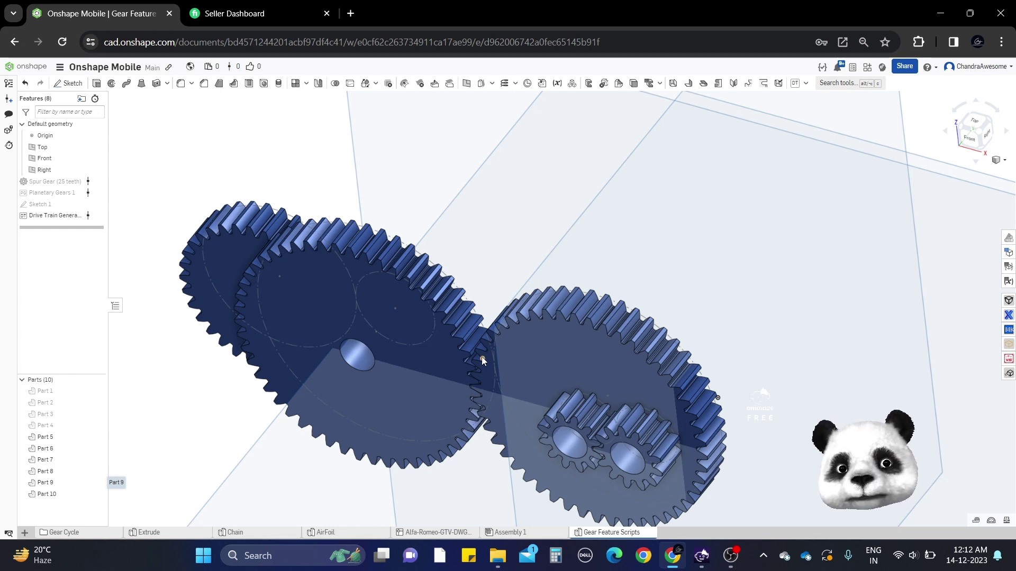
scroll(483, 357, "down", 2)
right_click_drag(483, 370, 511, 284)
scroll(519, 363, "up", 2)
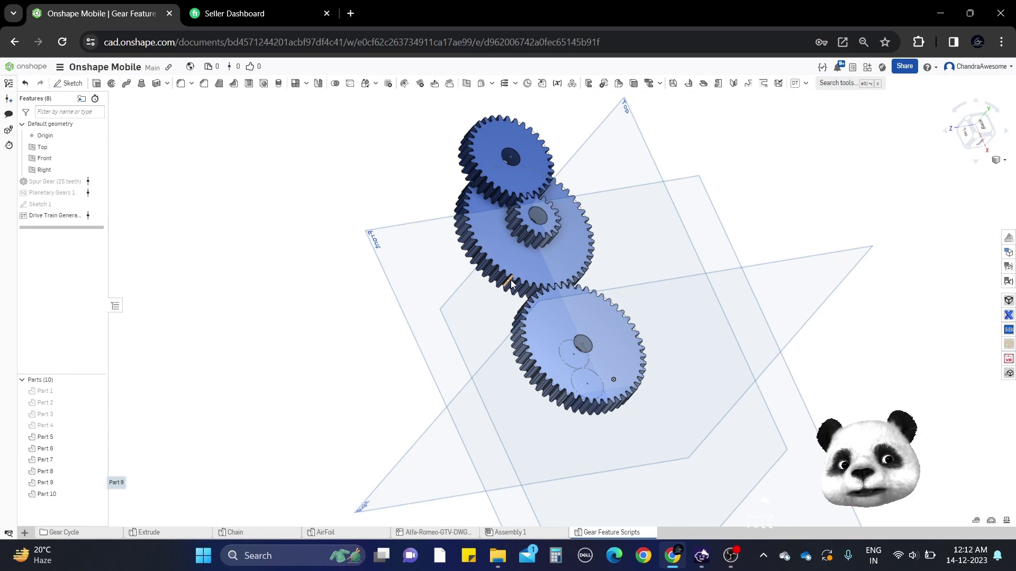
scroll(511, 284, "up", 2)
middle_click_drag(511, 285, 478, 299)
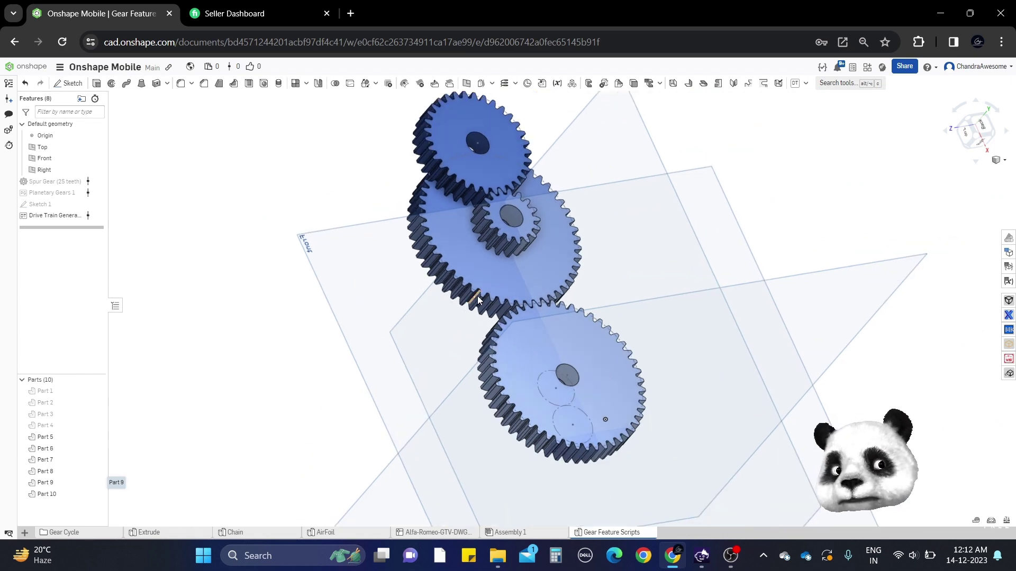
scroll(478, 299, "up", 2)
right_click_drag(477, 296, 516, 267)
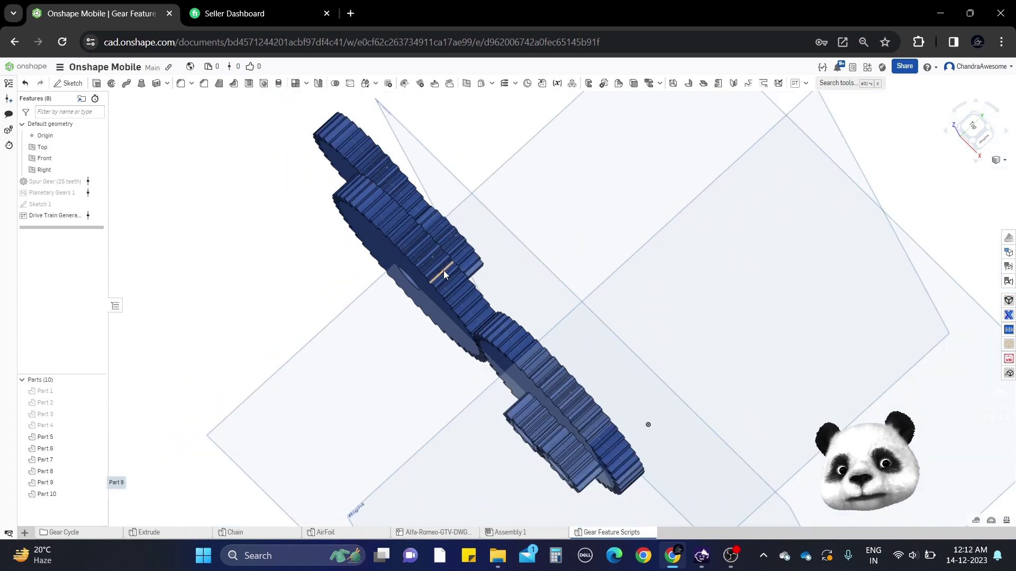
right_click_drag(443, 271, 454, 267)
scroll(445, 272, "up", 2)
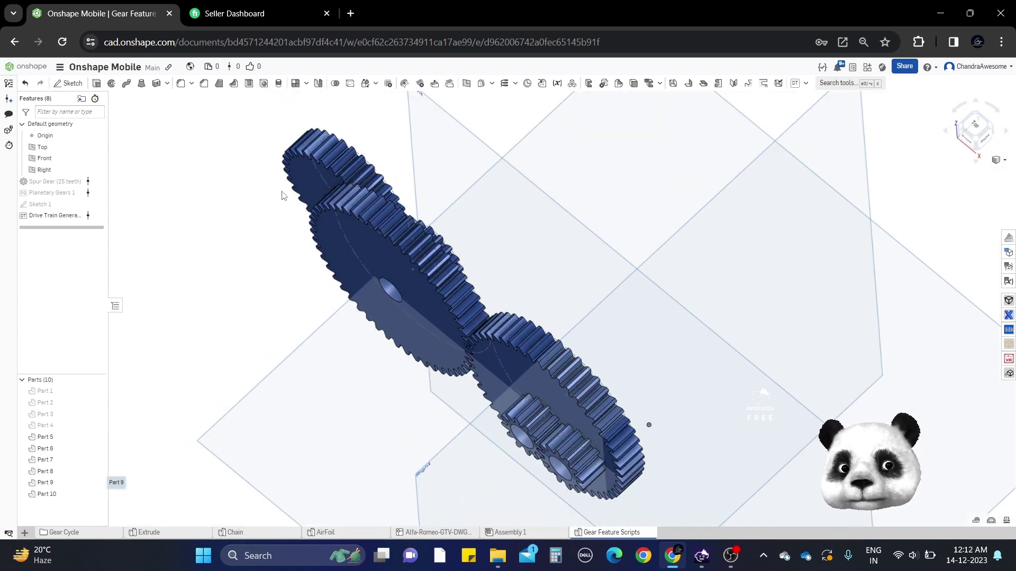
Hide all gear parts and the Drive Train Generator pitch circles, then show the custom gear features list
right_click(204, 207)
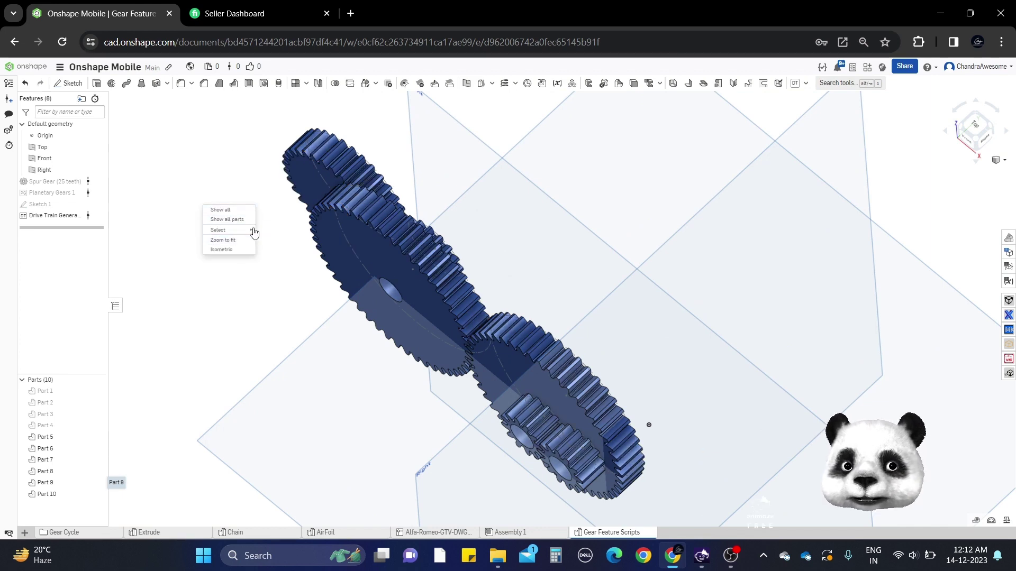
right_click(312, 182)
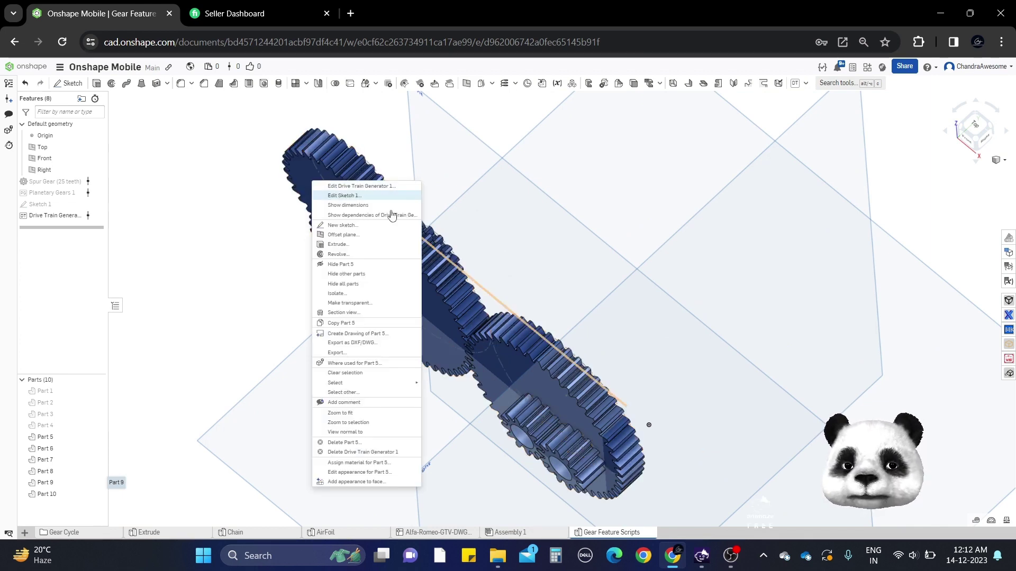
left_click(357, 287)
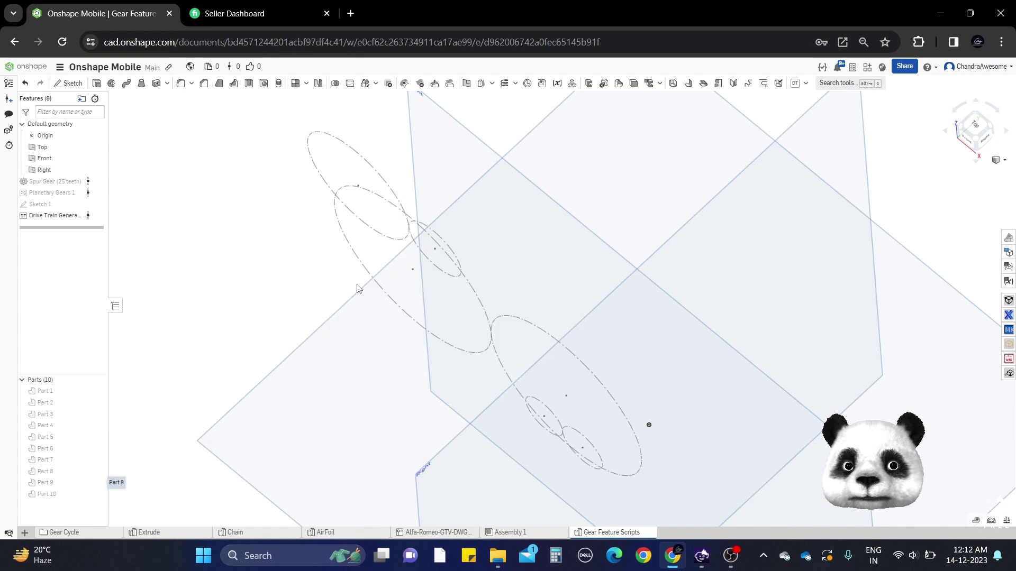
left_click(100, 215)
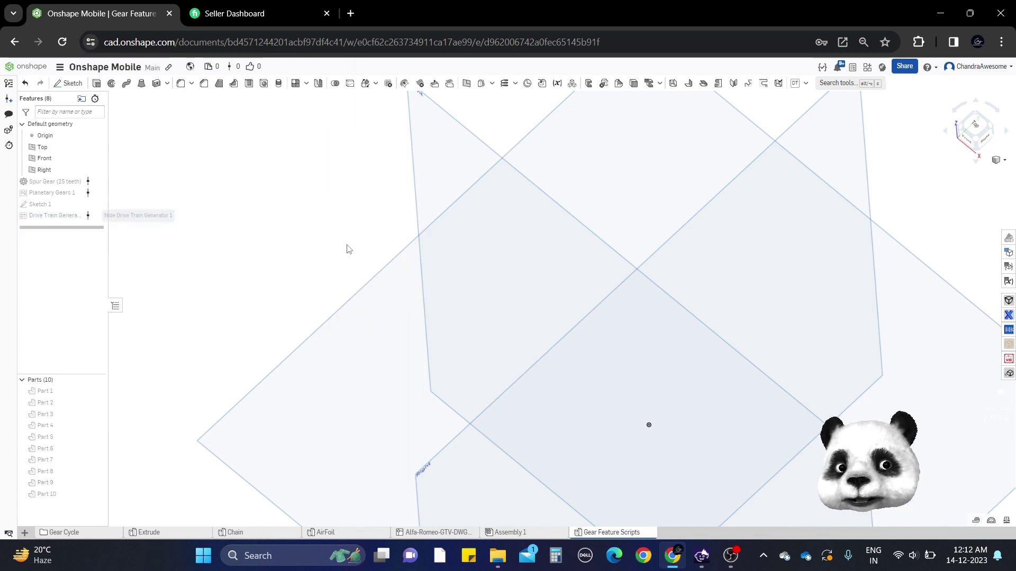
left_click(805, 85)
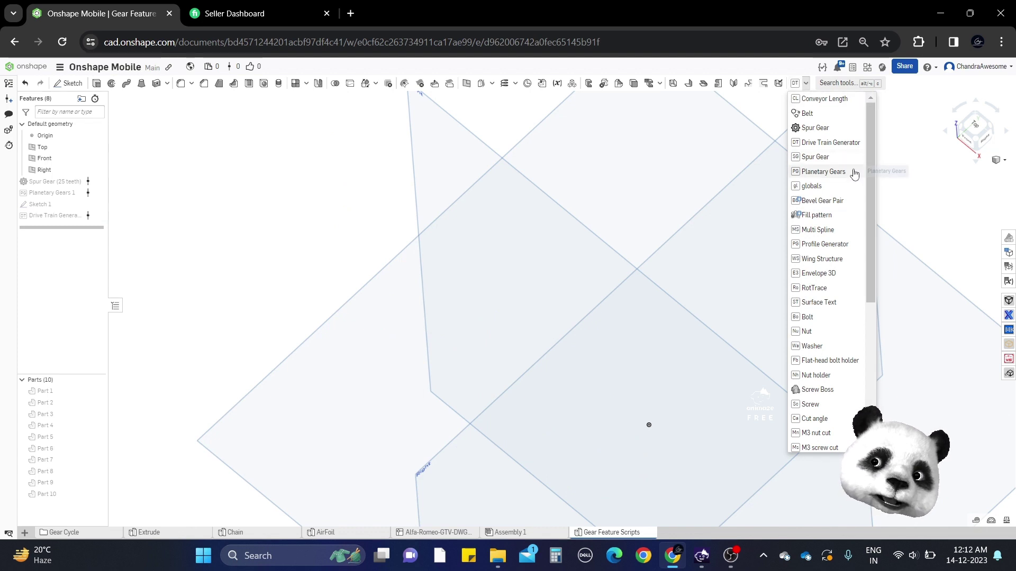
Add a Bevel Gear Pair feature (25 teeth on gear 2, module 1, 90° shaft angle) and orbit its preview
left_click(839, 201)
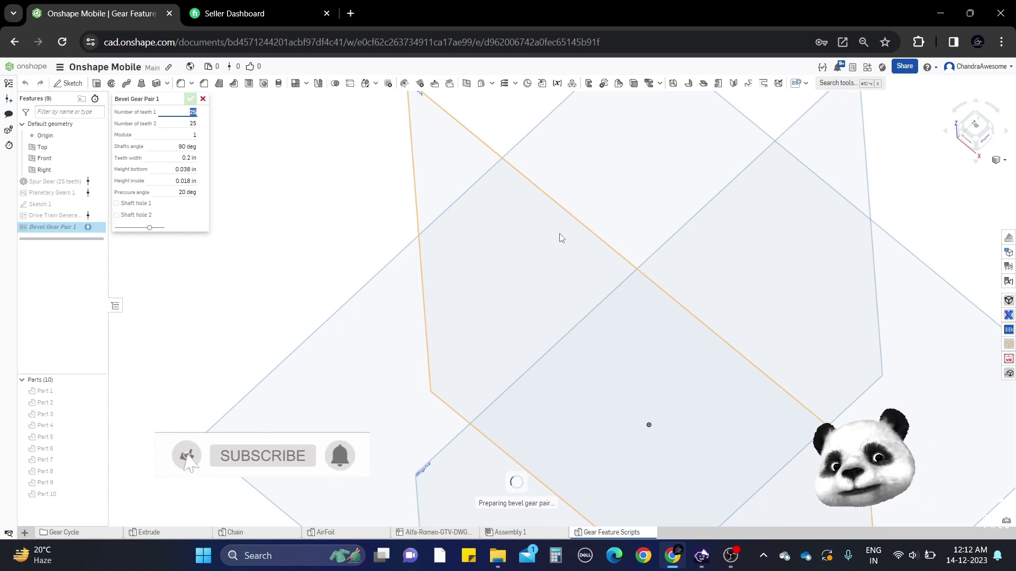
key("f")
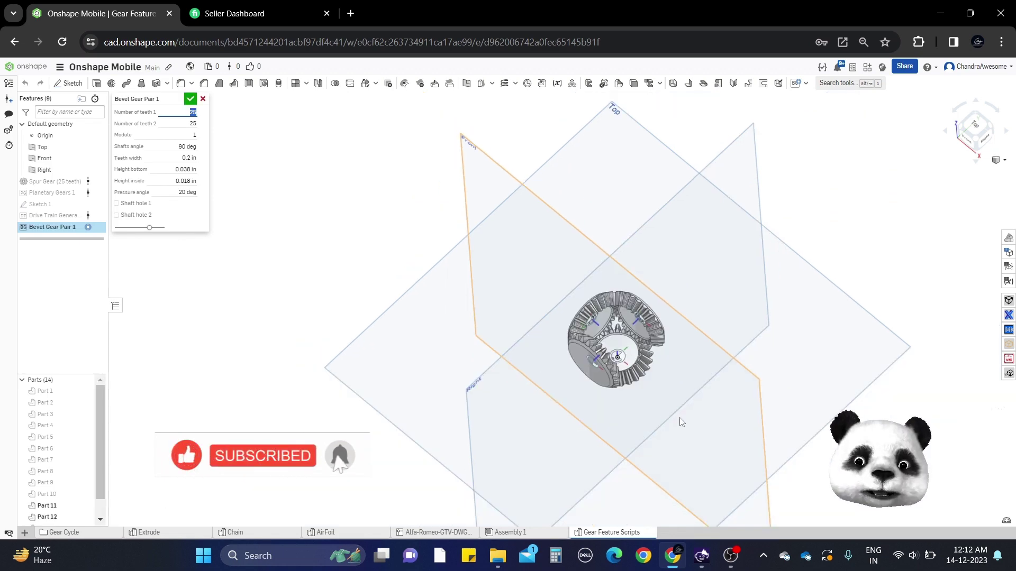
key("shift+4")
right_click_drag(572, 284, 511, 296)
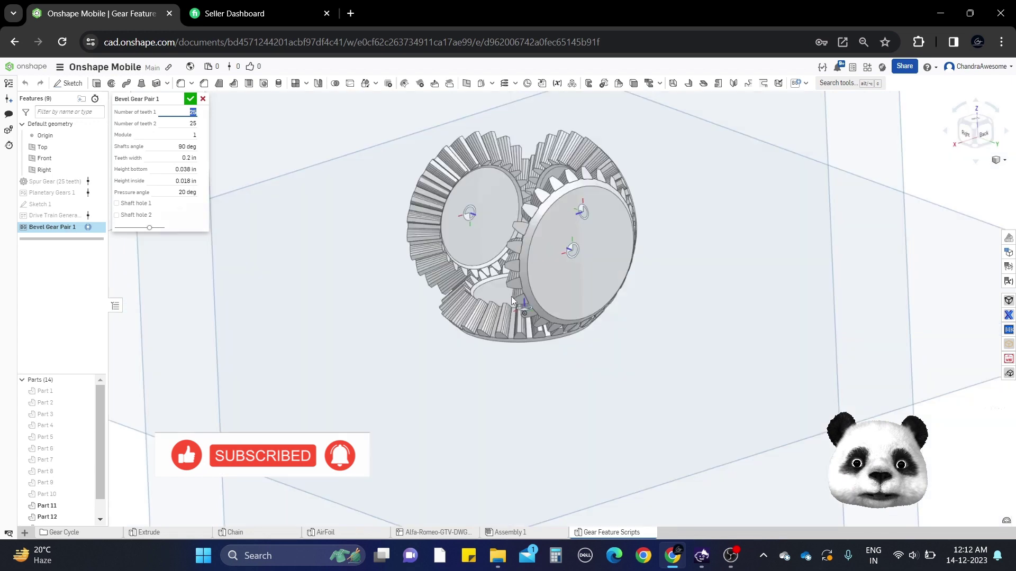
right_click_drag(475, 269, 548, 273)
scroll(548, 272, "up", 2)
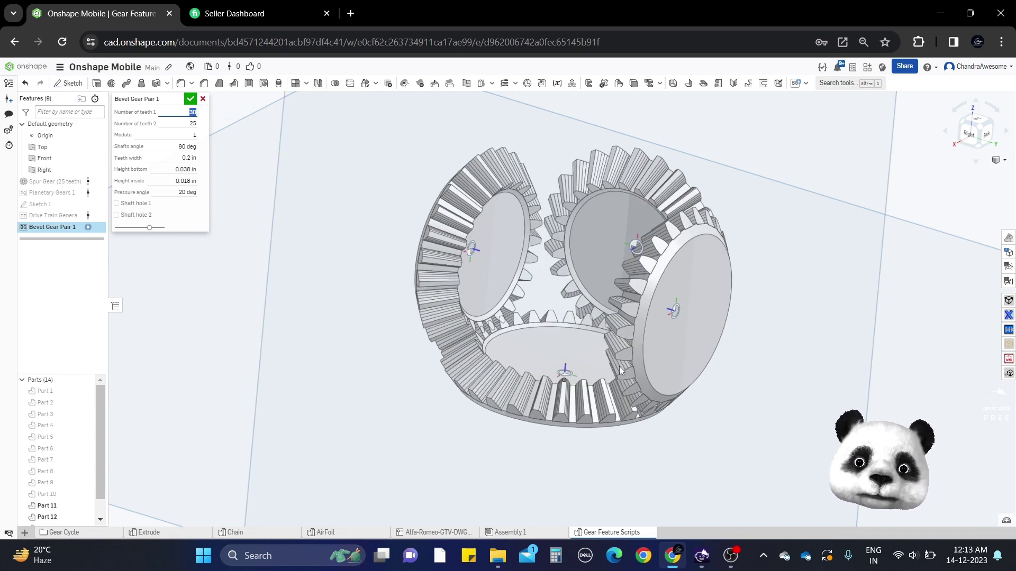
Orbit the bevel gear preview and close the Bevel Gear Pair 1 settings
right_click_drag(619, 366, 710, 348)
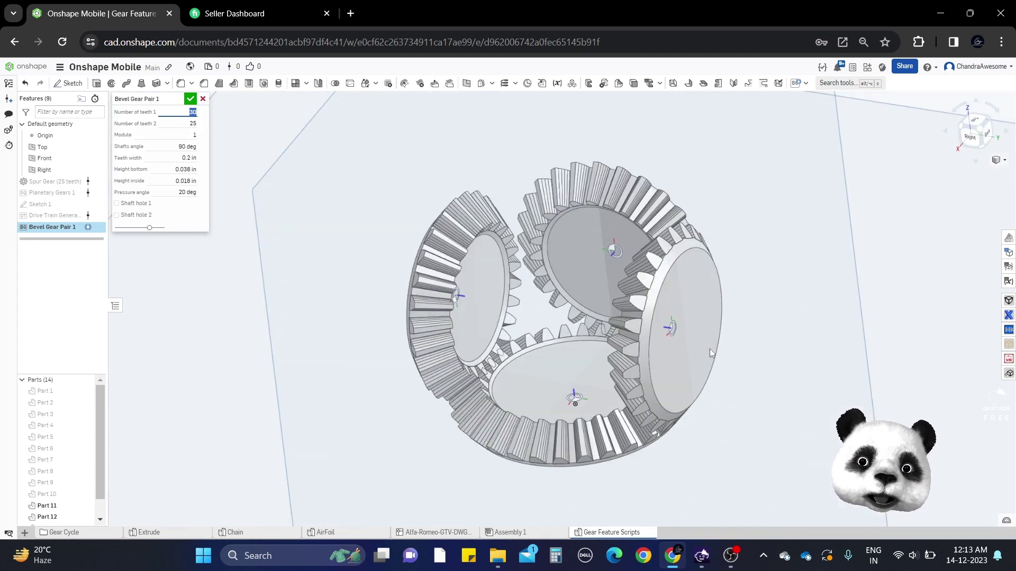
right_click_drag(544, 426, 577, 402)
left_click(187, 126)
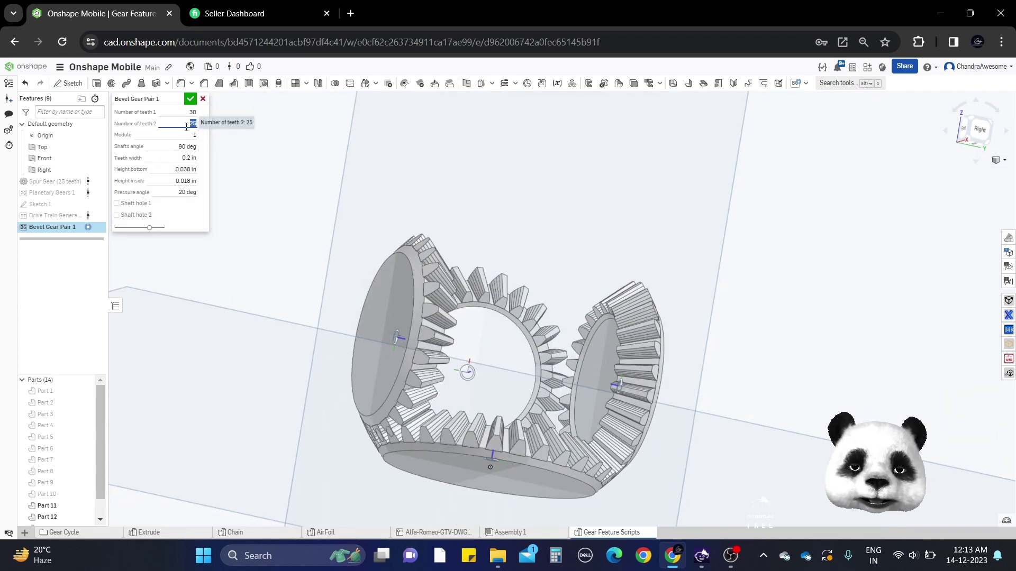
key("Return")
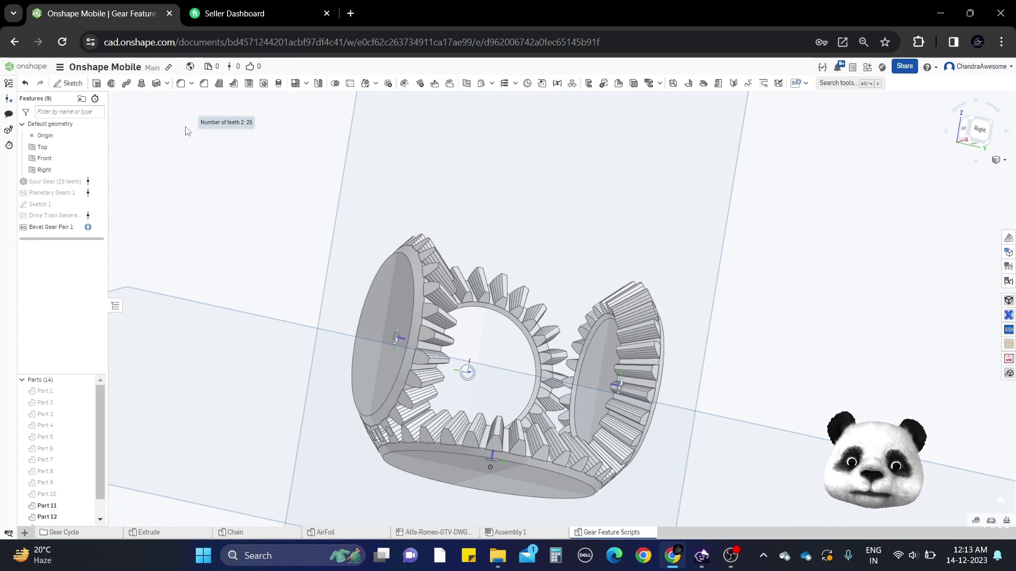
Edit Bevel Gear Pair 1 to give gear 2 30 teeth, then orbit the regenerated pair
right_click(72, 227)
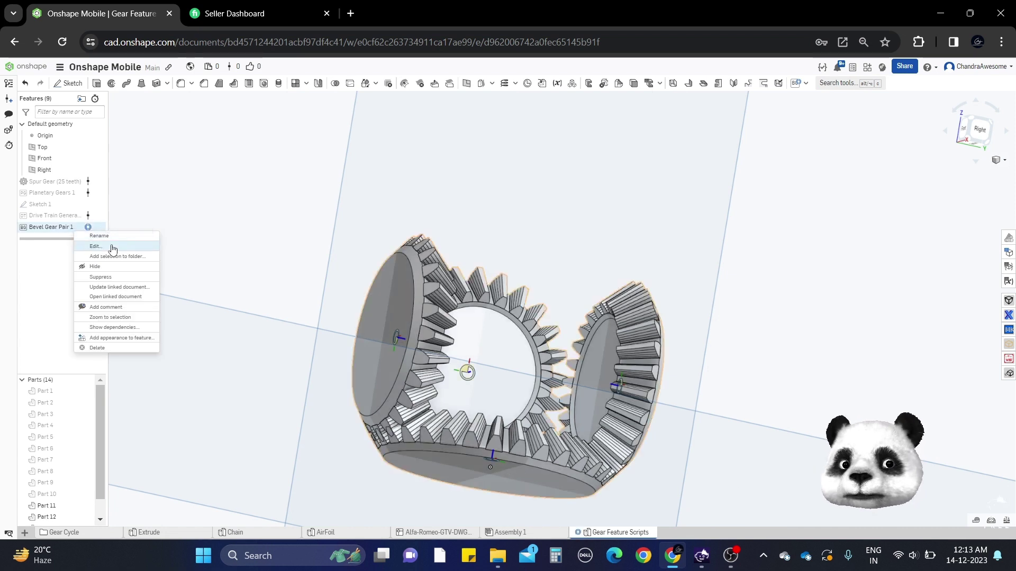
left_click(178, 123)
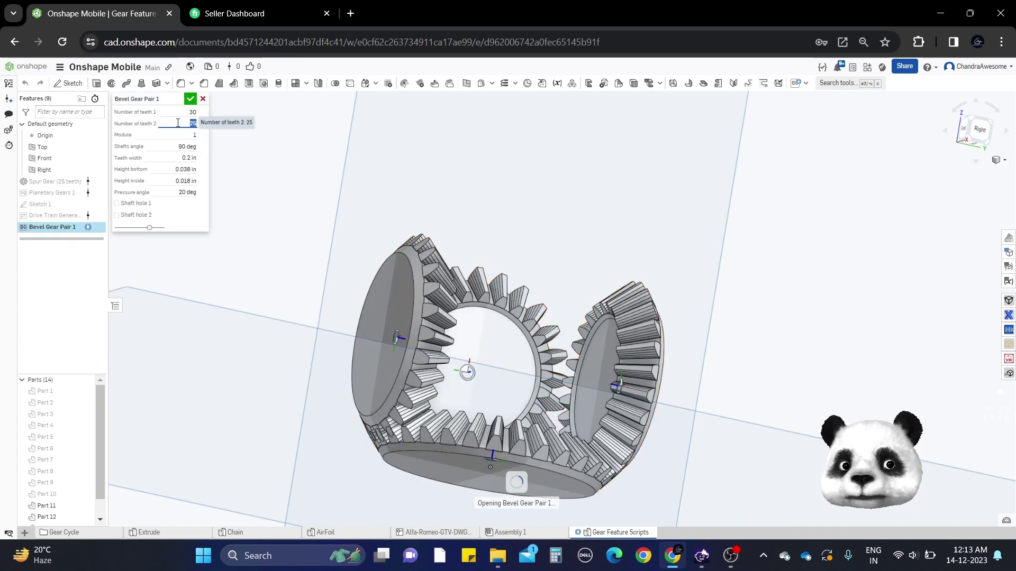
type("3")
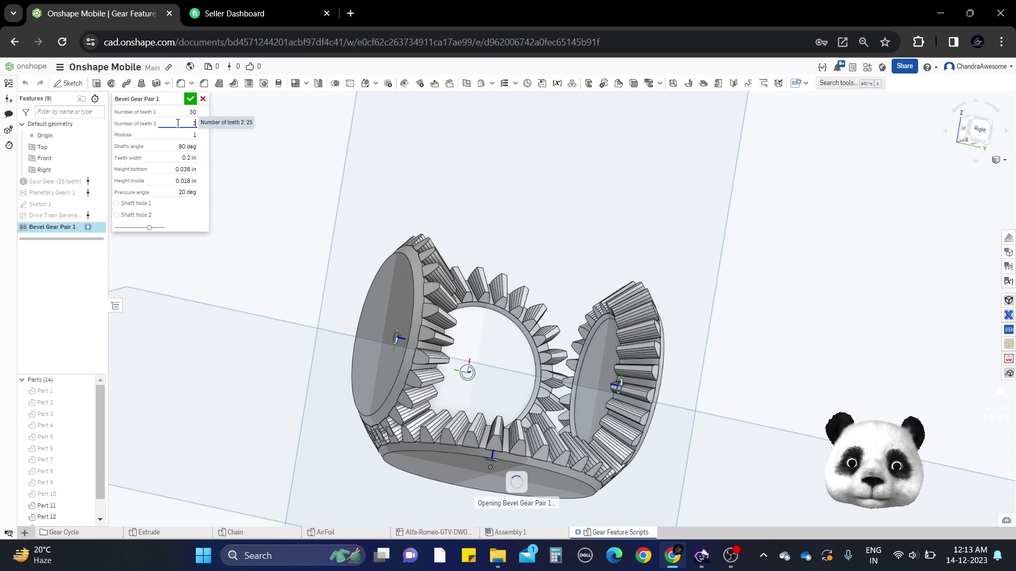
type("0")
key("Return")
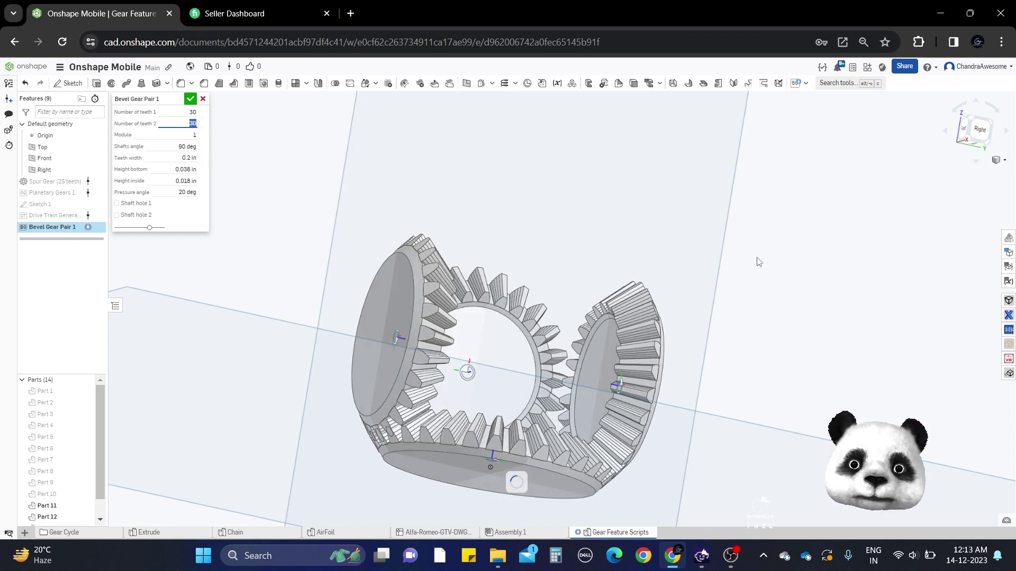
right_click_drag(758, 263, 604, 325)
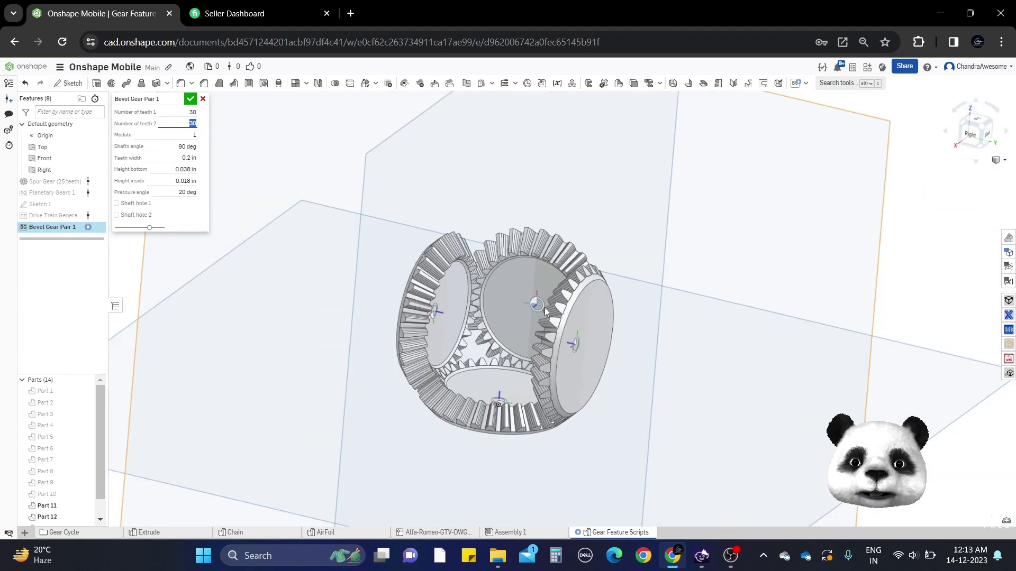
right_click_drag(544, 306, 308, 224)
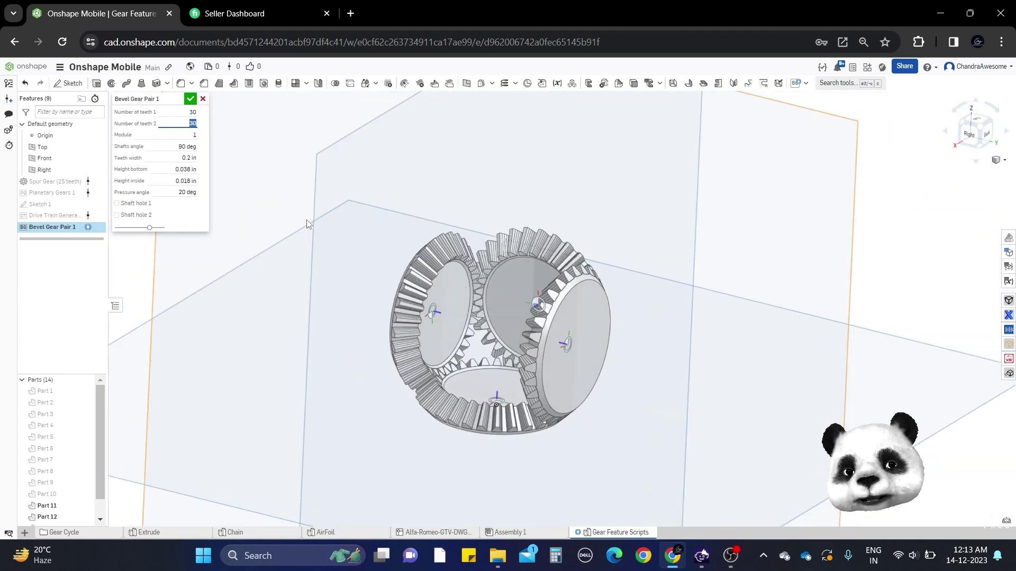
Enable a 0.15 in shaft hole on the first bevel gear and accept Bevel Gear Pair 1
left_click(146, 206)
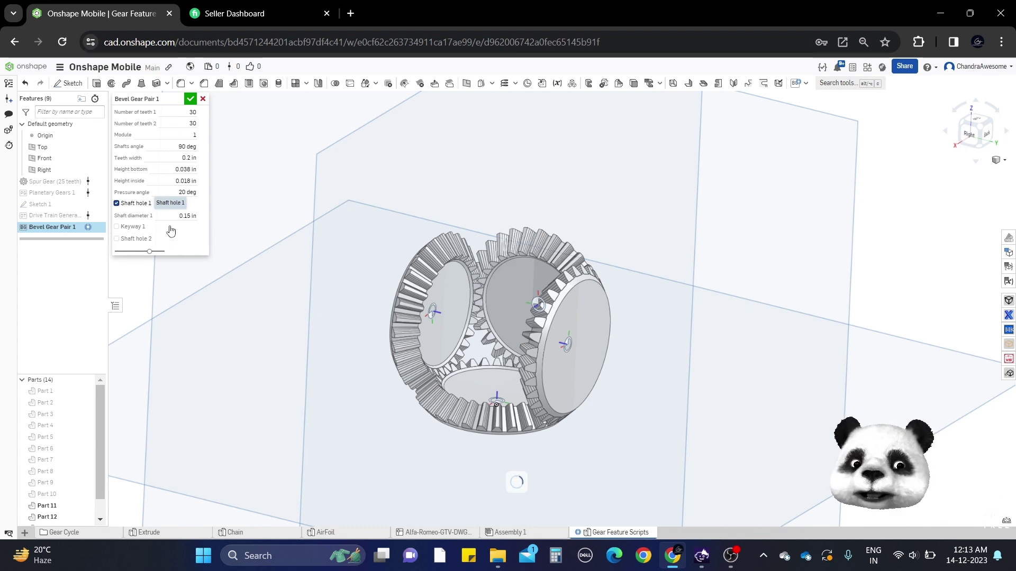
scroll(488, 354, "up", 2)
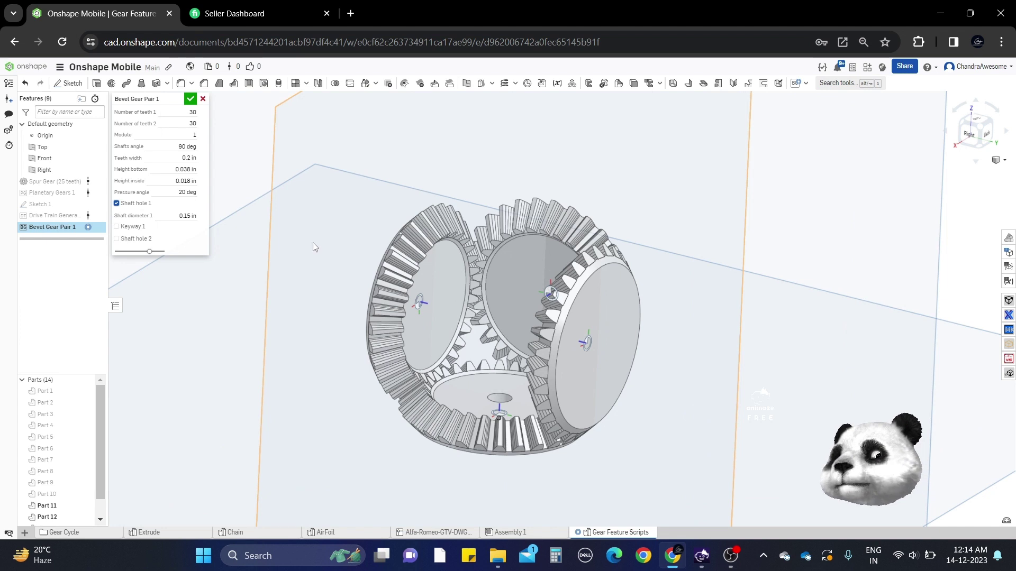
left_click(191, 98)
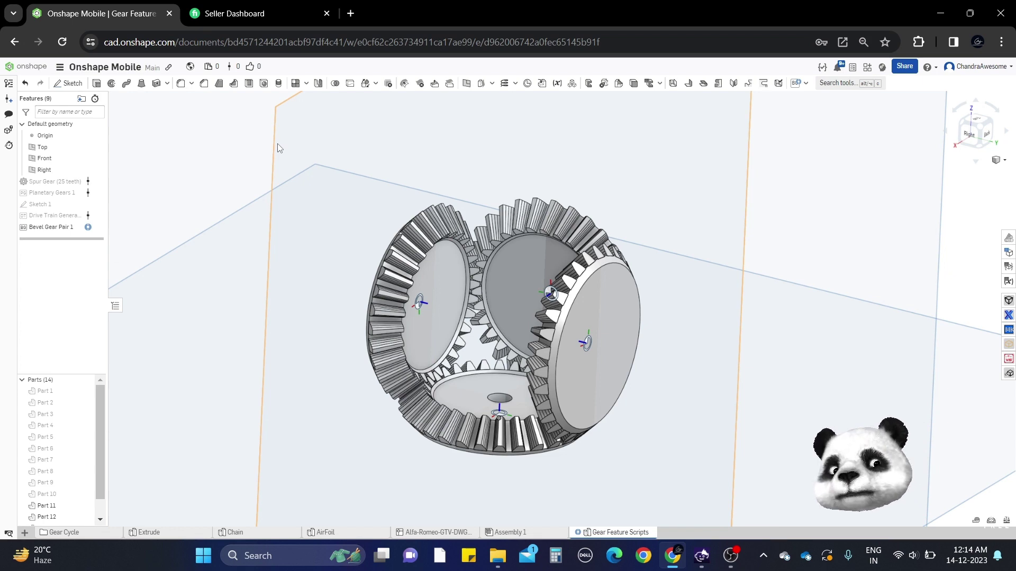
scroll(558, 347, "up", 2)
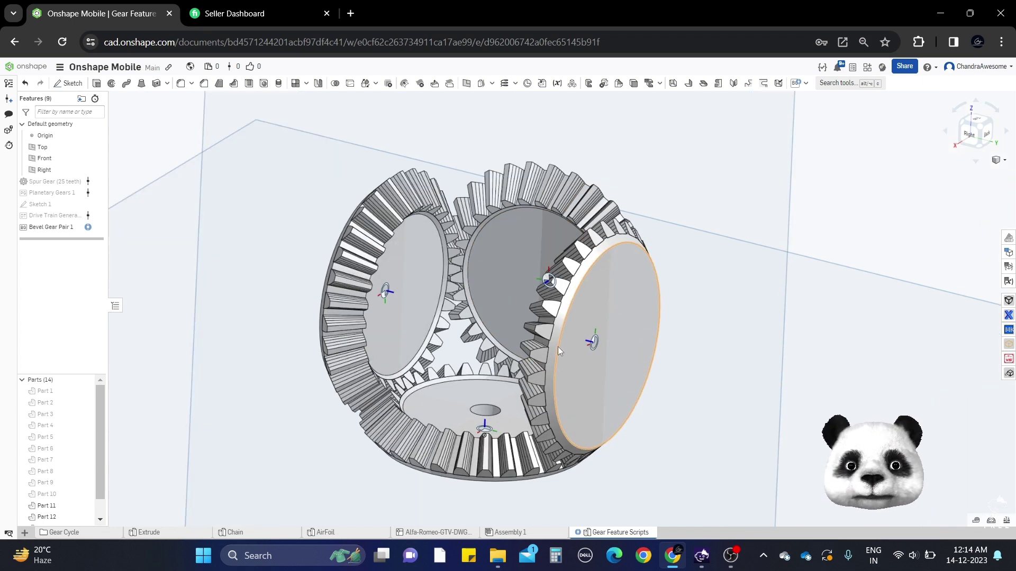
right_click_drag(542, 326, 389, 355)
scroll(407, 336, "down", 3)
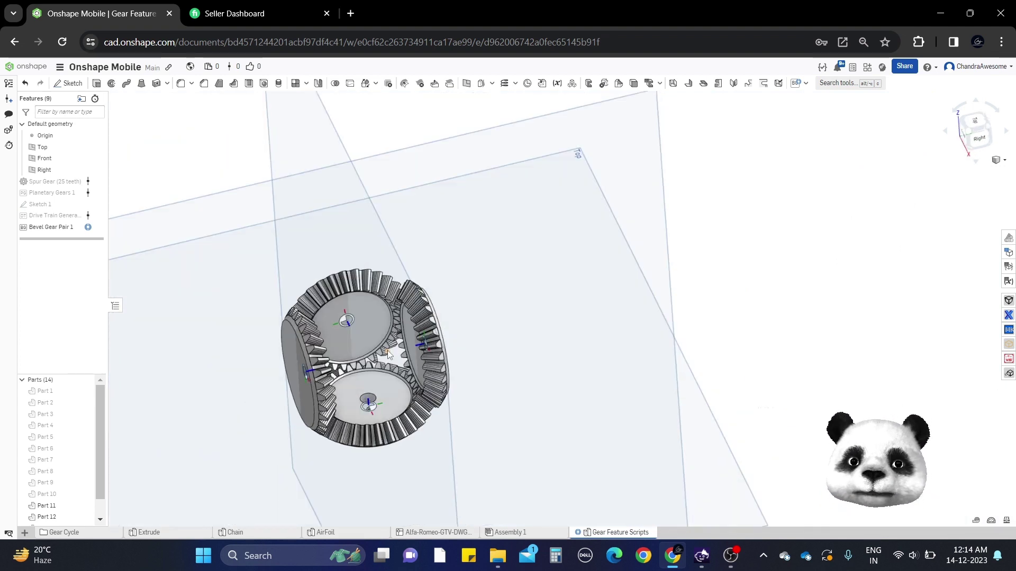